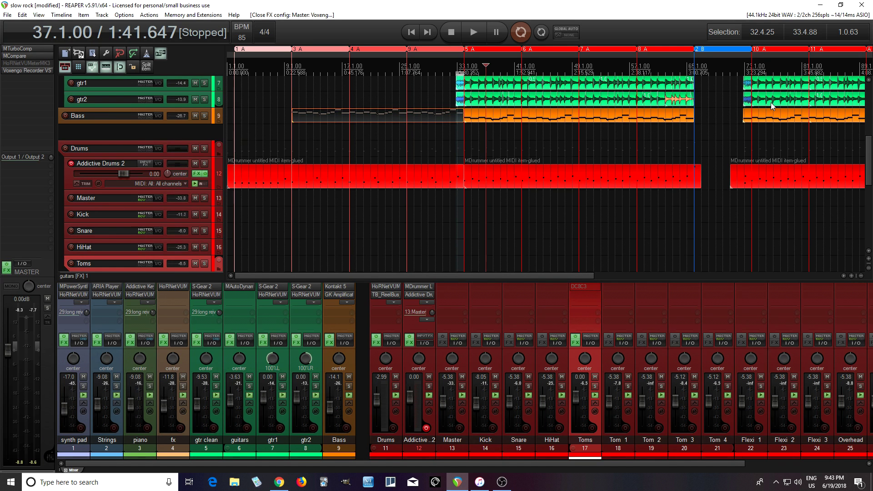
# Inspect the DC8C3 compressor on the Toms track, switch it to Expert mode, and leave it bypassed
pyautogui.keyDown('shift'); pyautogui.click(584, 291); pyautogui.keyUp('shift')
pyautogui.click(585, 285)
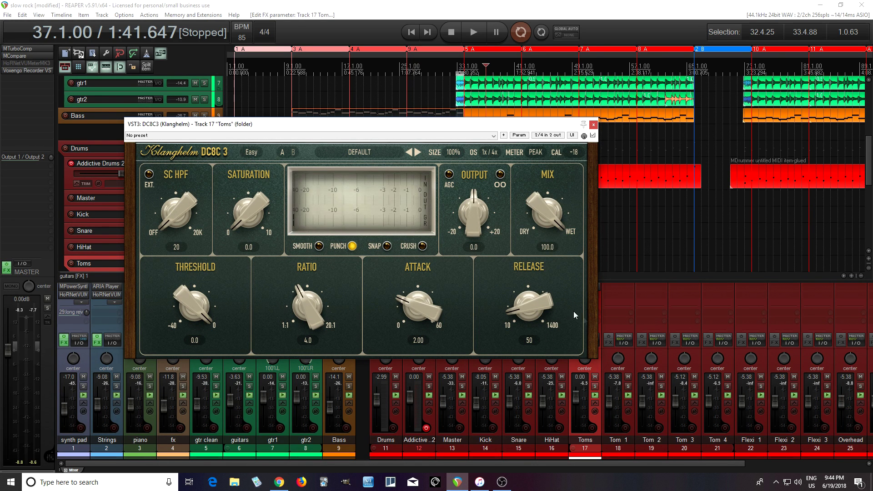
pyautogui.click(253, 156)
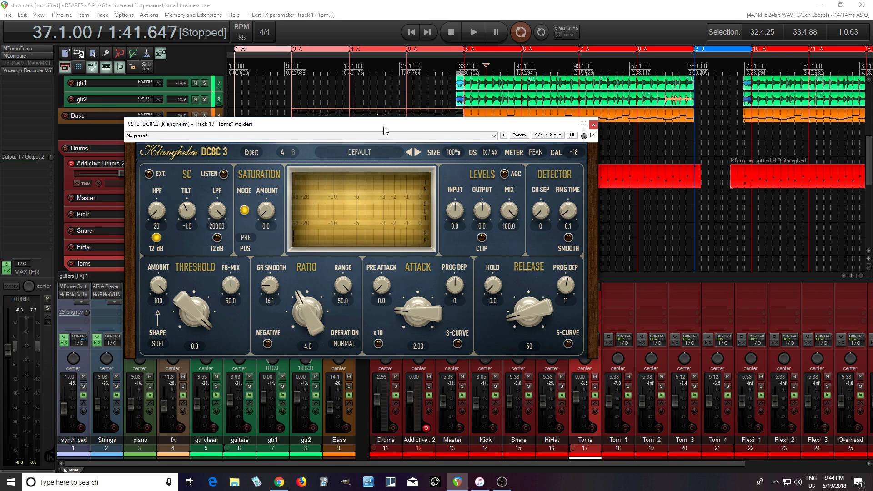
pyautogui.click(596, 125)
pyautogui.keyDown('shift'); pyautogui.click(591, 289); pyautogui.keyUp('shift')
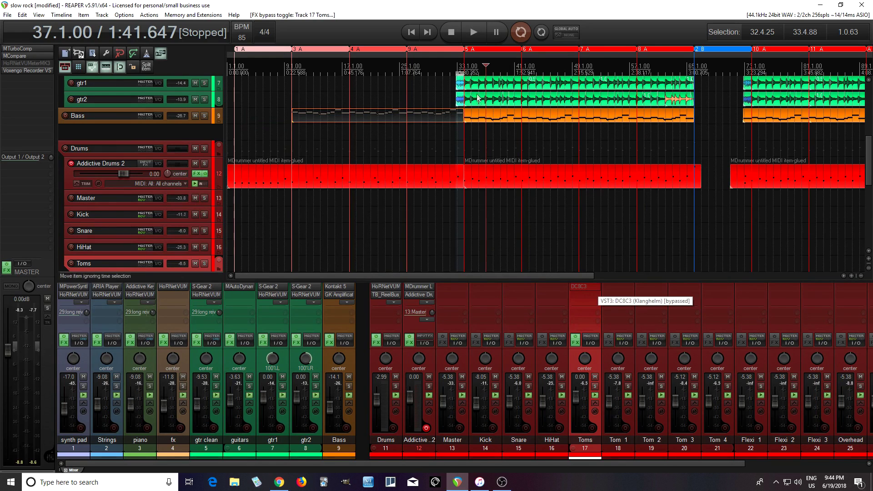
# Play the full mix from the start of the time selection at 32.4.25 and stop the playback
pyautogui.click(456, 61)
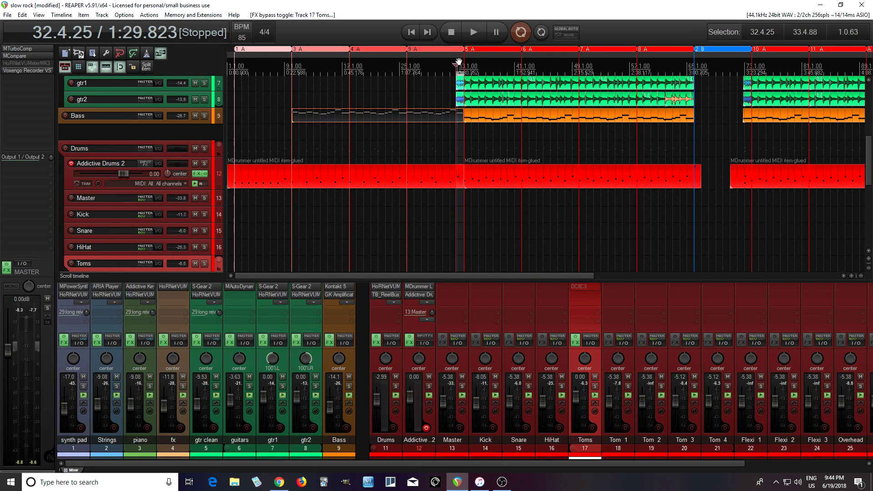
pyautogui.click(474, 36)
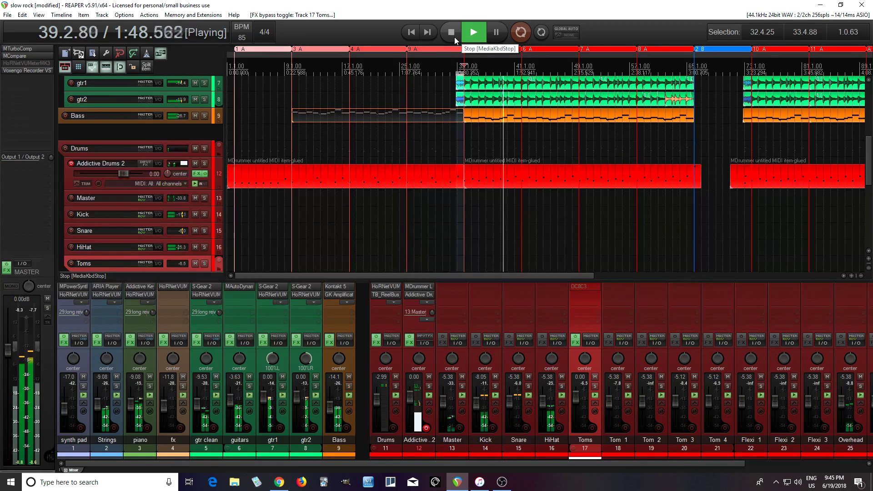
pyautogui.click(453, 39)
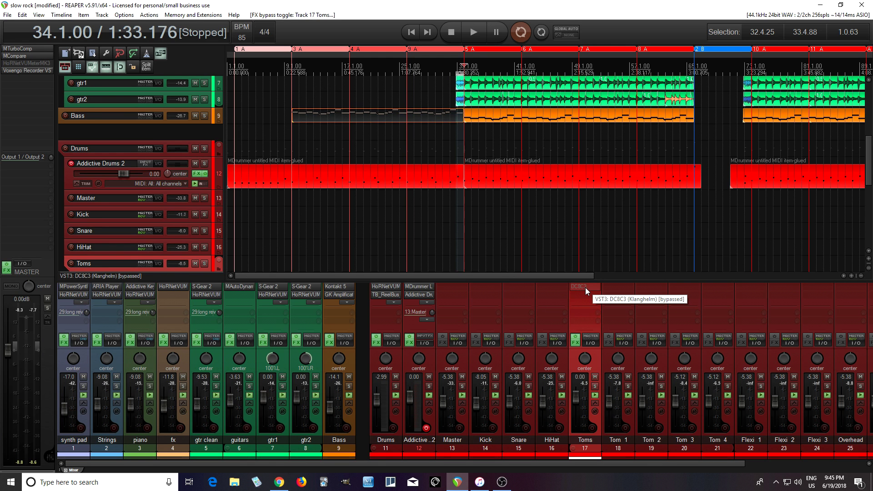
# Solo the Toms track and audition the tom break loop in MDrummer with the compressor bypassed
pyautogui.click(595, 388)
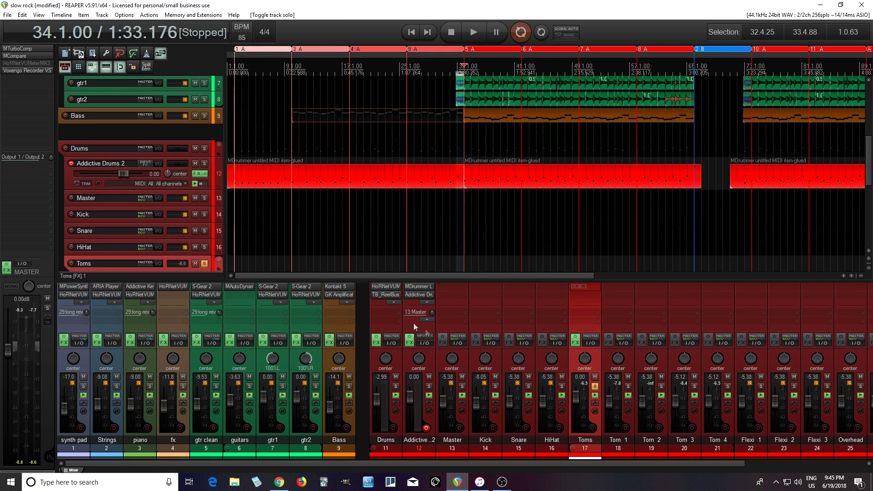
pyautogui.click(419, 287)
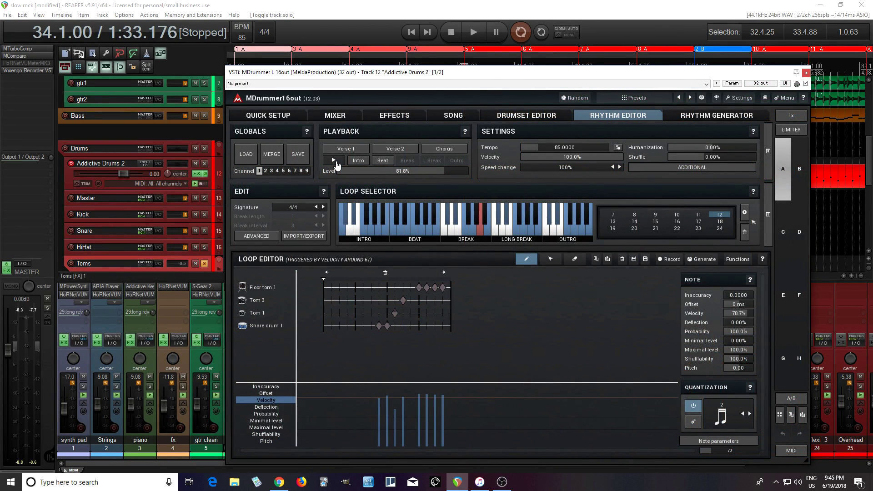
pyautogui.click(336, 164)
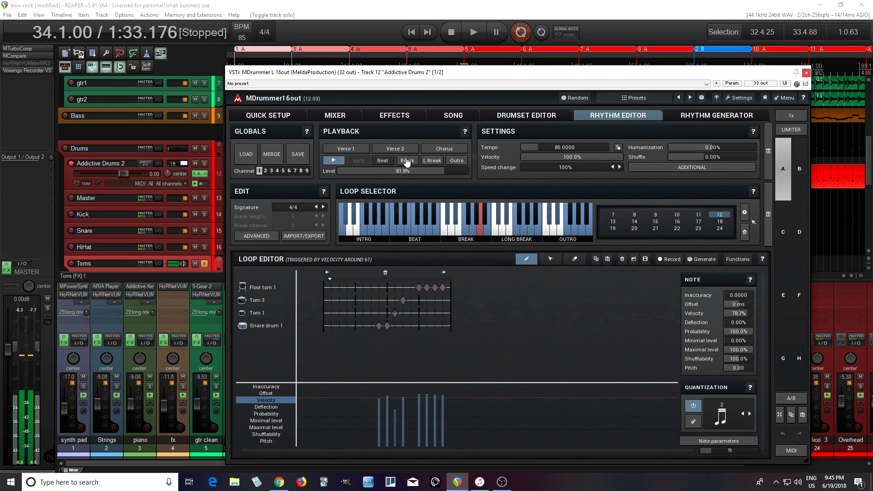
pyautogui.click(805, 74)
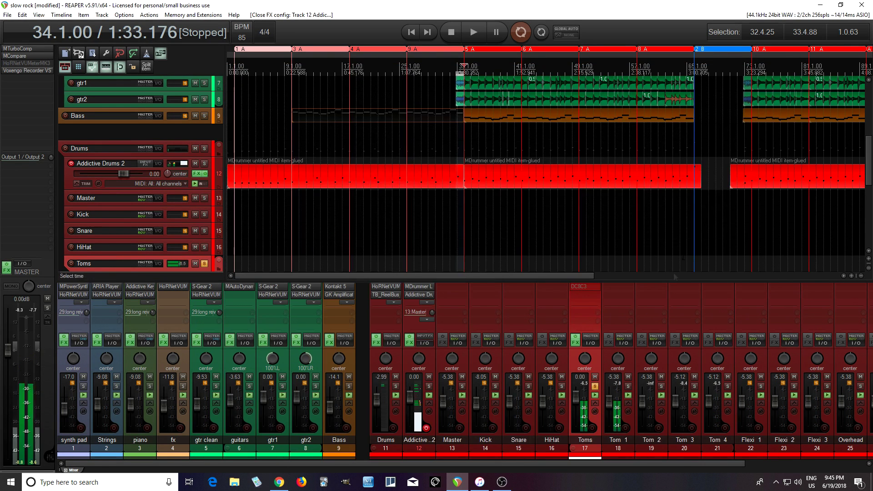
# Enable the DC8C3 compressor on the Toms track and load its "toms solid" drum preset
pyautogui.keyDown('shift'); pyautogui.click(586, 285); pyautogui.keyUp('shift')
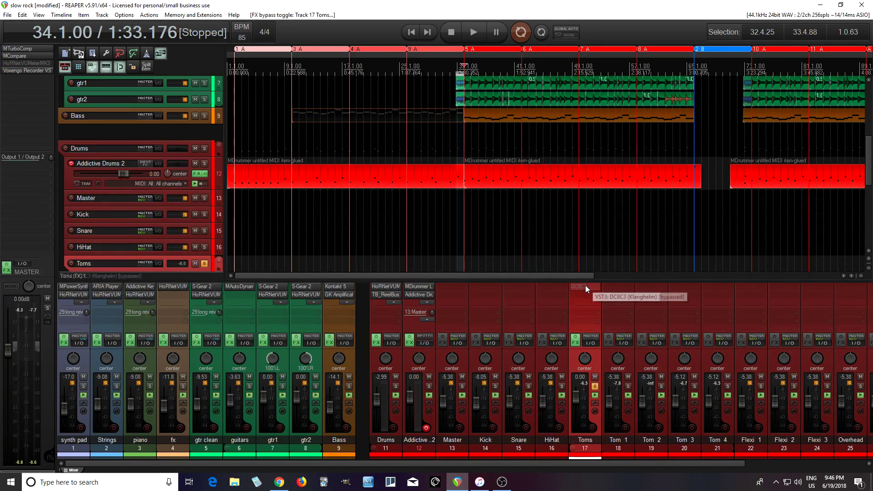
pyautogui.click(586, 285)
pyautogui.moveTo(515, 126); pyautogui.dragTo(445, 120)
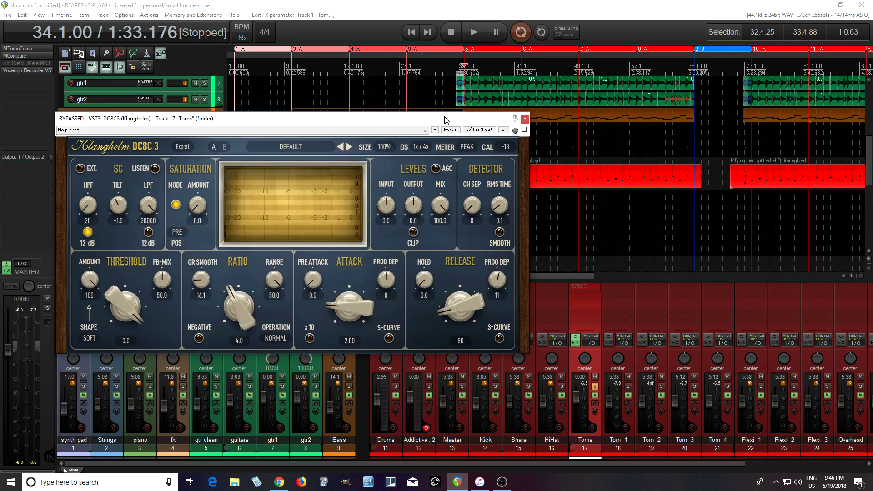
pyautogui.keyDown('shift'); pyautogui.click(585, 288); pyautogui.keyUp('shift')
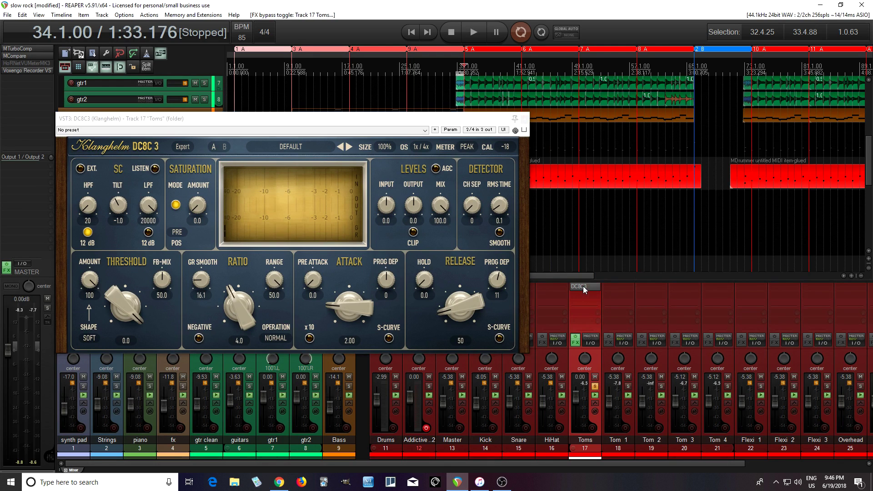
pyautogui.click(297, 148)
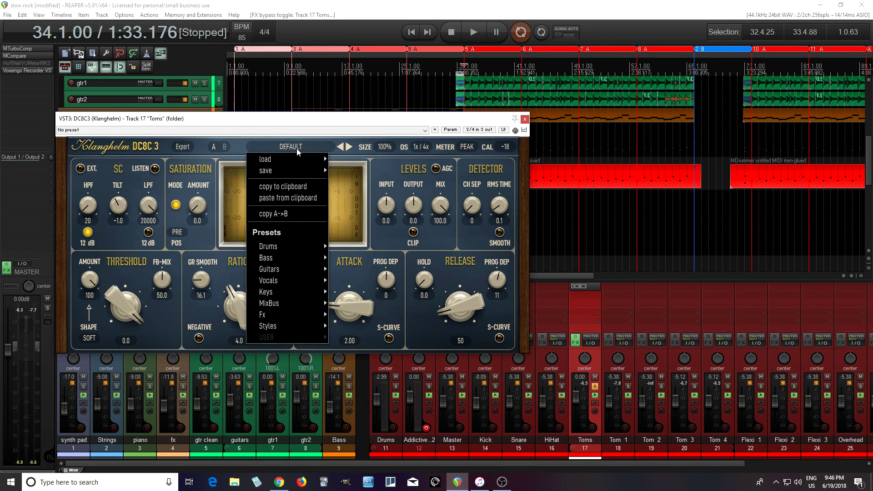
pyautogui.moveTo(268, 246)
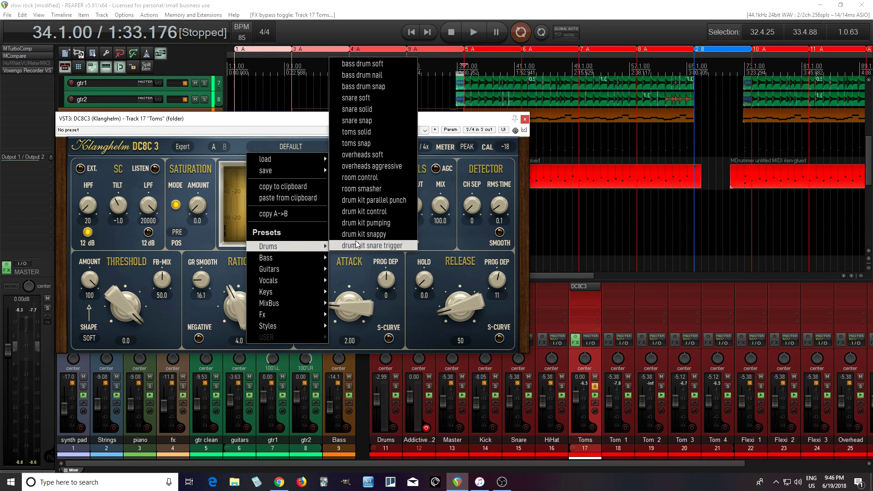
pyautogui.click(369, 132)
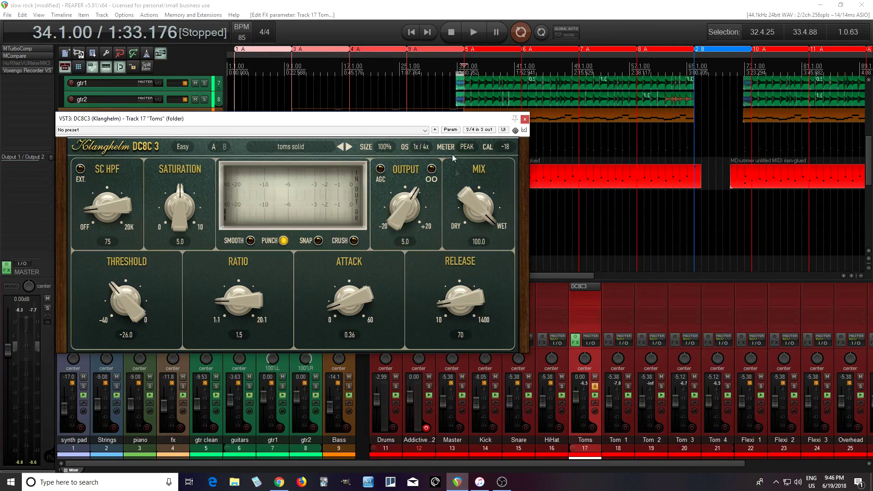
# Turn on AGC for the compressor's output while auditioning the MDrummer tom loop through it
pyautogui.moveTo(437, 121); pyautogui.dragTo(352, 305)
pyautogui.click(418, 290)
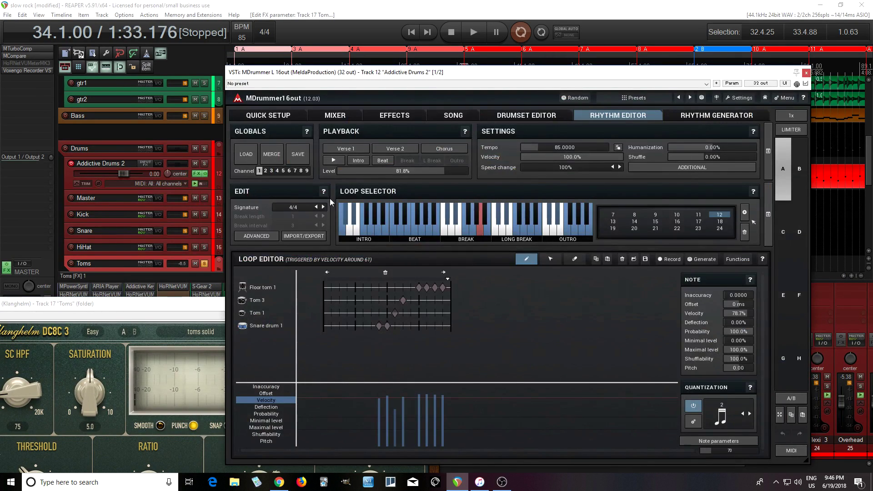
pyautogui.click(335, 160)
pyautogui.moveTo(193, 309); pyautogui.dragTo(473, 148)
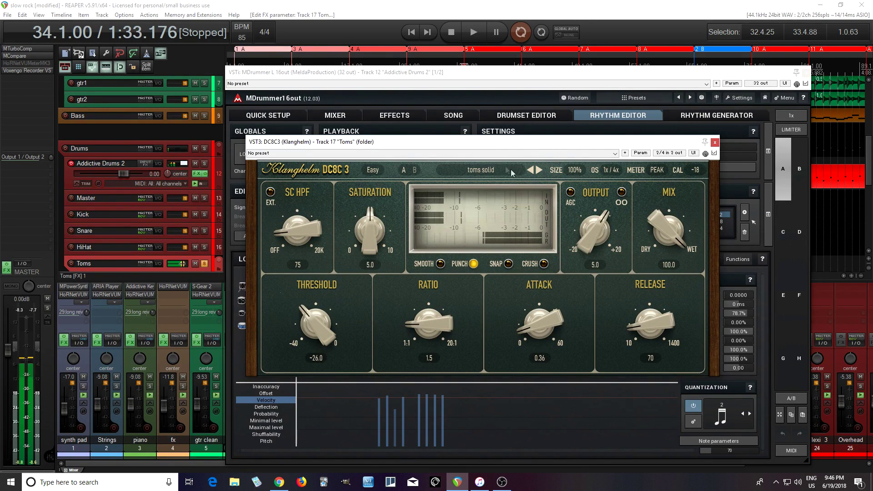
pyautogui.click(571, 193)
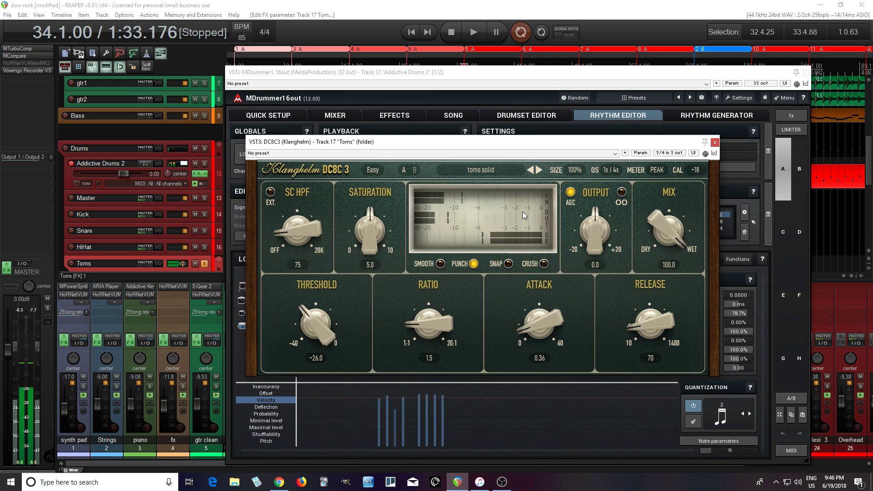
pyautogui.moveTo(502, 142); pyautogui.dragTo(487, 197)
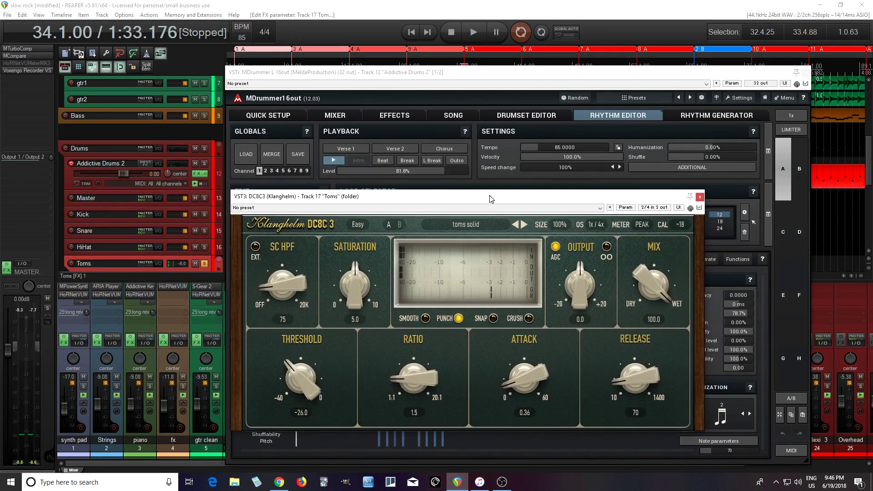
pyautogui.click(341, 162)
pyautogui.moveTo(768, 76); pyautogui.dragTo(587, 231)
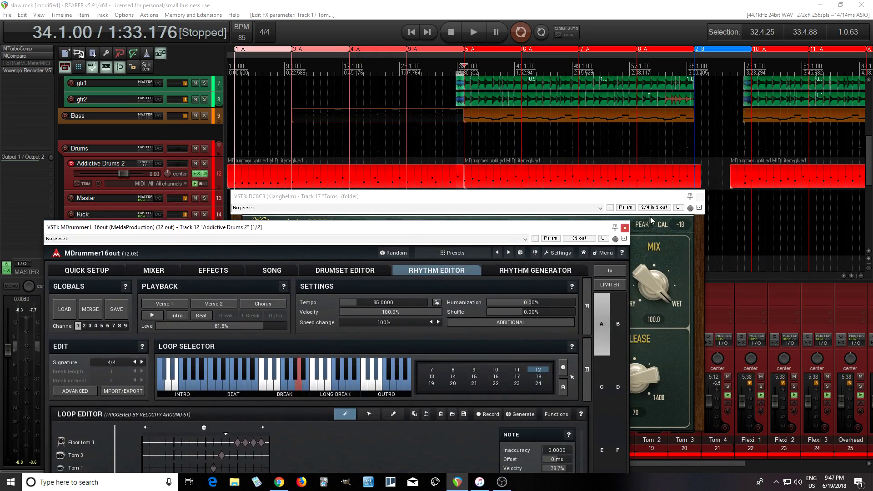
pyautogui.click(625, 227)
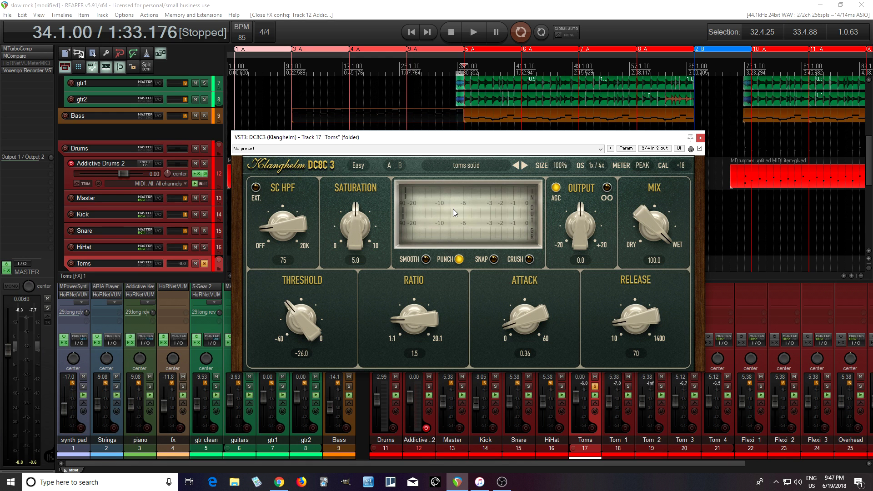
# Load the "toms snap" drum preset in the Toms track's DC8C3 compressor
pyautogui.click(471, 167)
pyautogui.moveTo(471, 262)
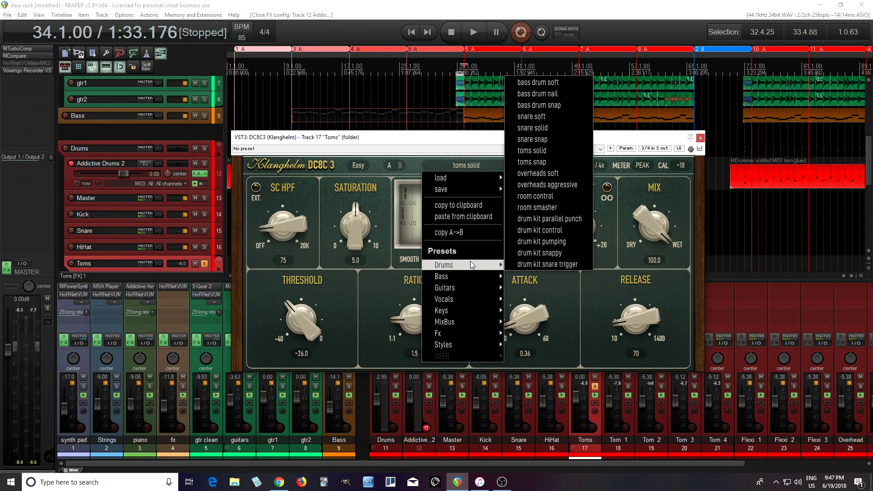
pyautogui.click(566, 163)
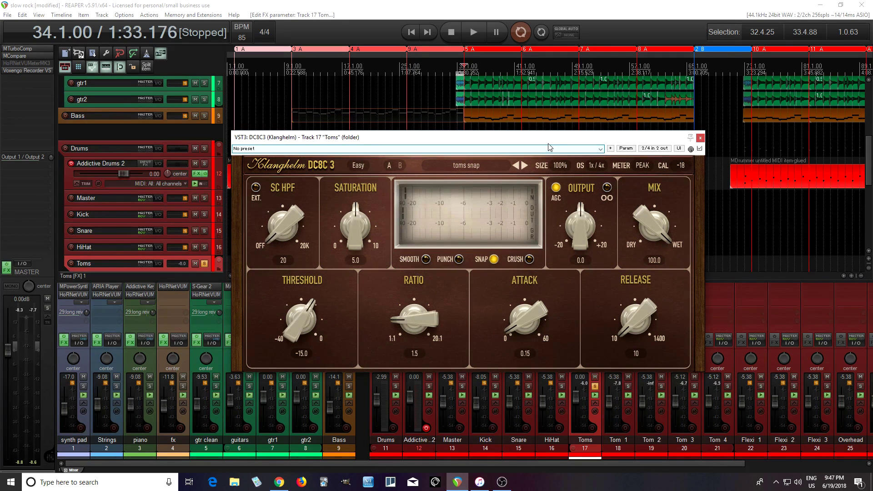
pyautogui.moveTo(548, 144); pyautogui.dragTo(543, 139)
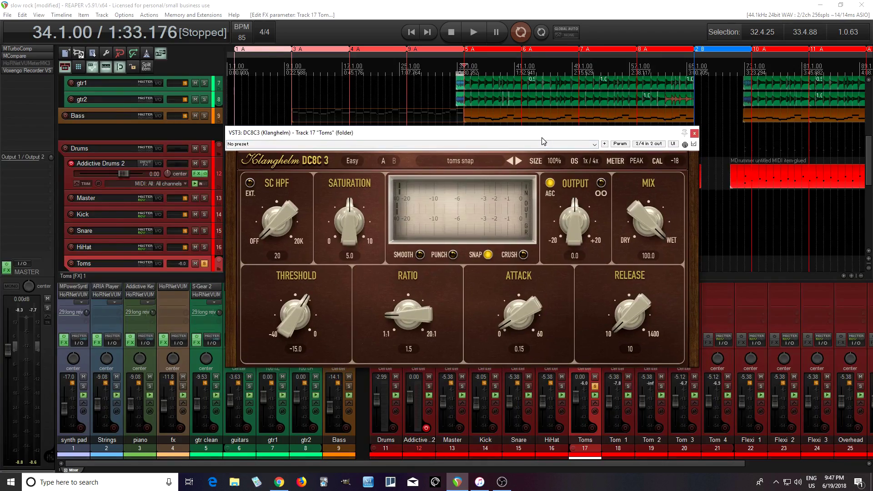
# Audition the MDrummer tom loop through the "toms snap" preset, comparing the sound with the compressor switched off and on
pyautogui.click(694, 134)
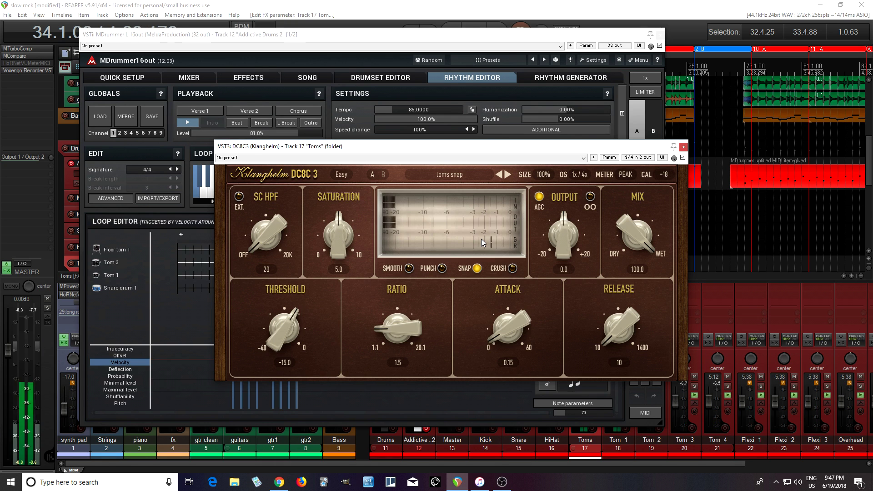
pyautogui.click(469, 235)
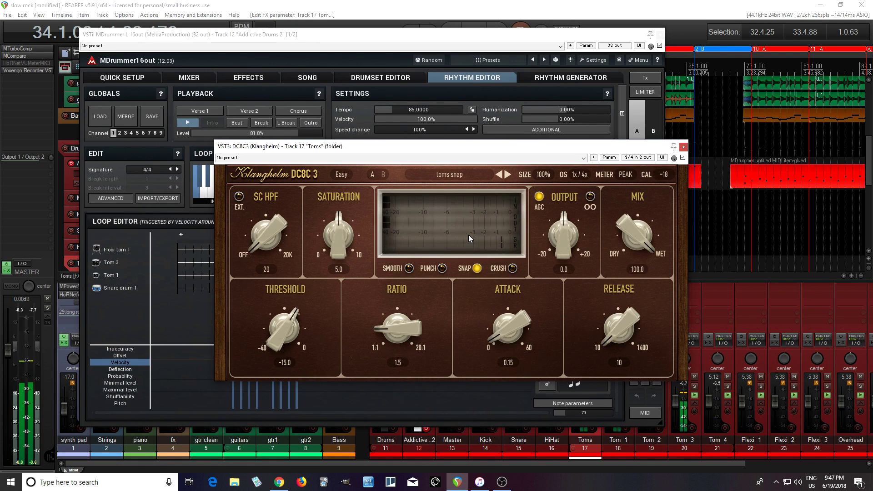
pyautogui.click(469, 235)
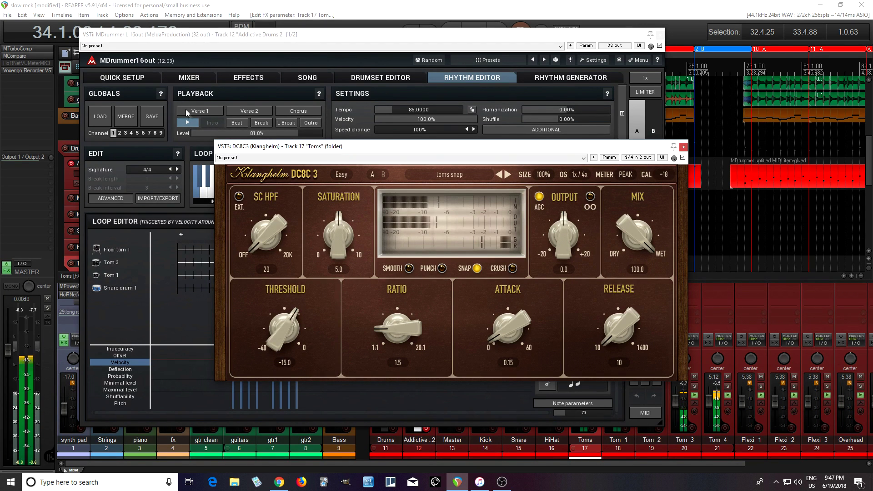
pyautogui.click(684, 147)
pyautogui.click(661, 36)
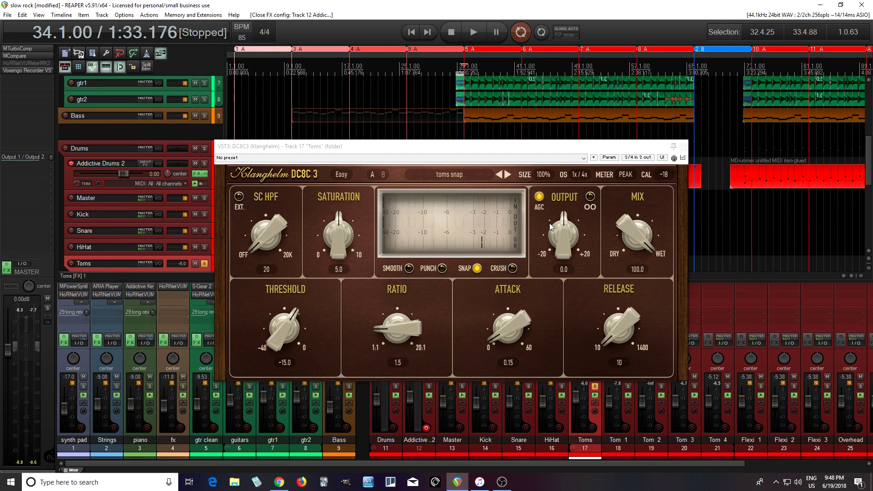
pyautogui.click(684, 147)
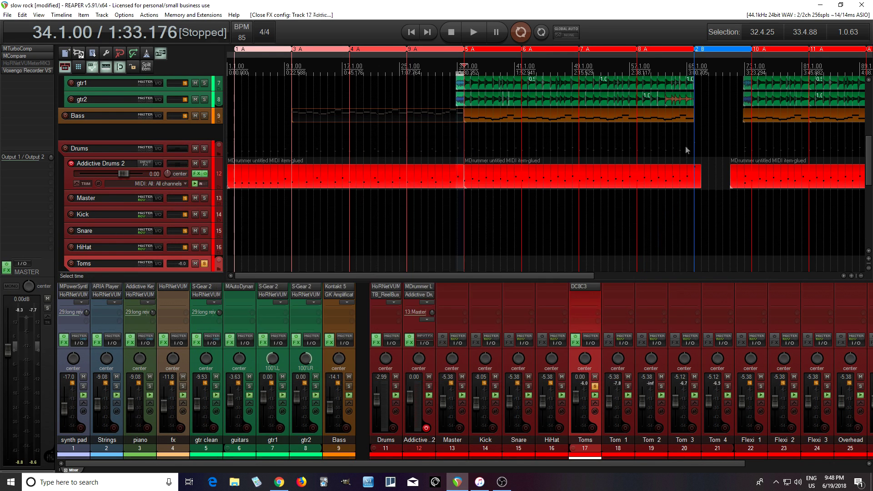
# Reload the "toms solid" preset in the Toms track's DC8C3 compressor and close the plug-in
pyautogui.click(588, 288)
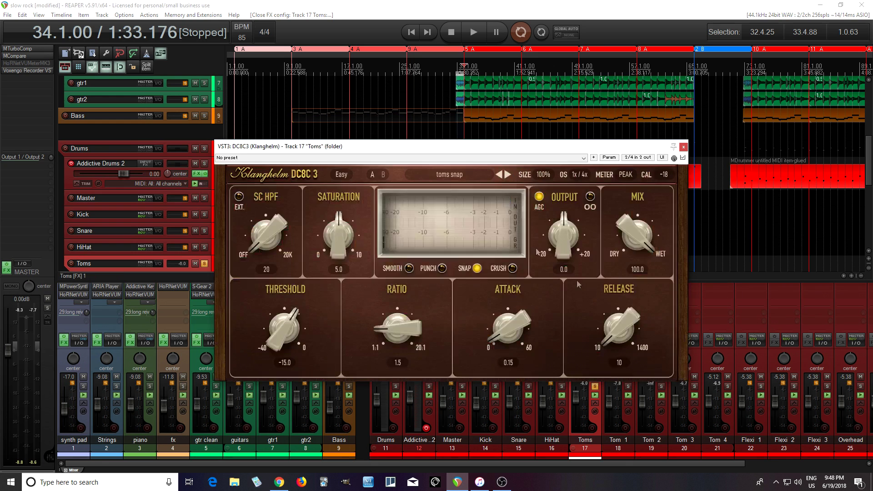
pyautogui.click(441, 177)
pyautogui.moveTo(433, 274)
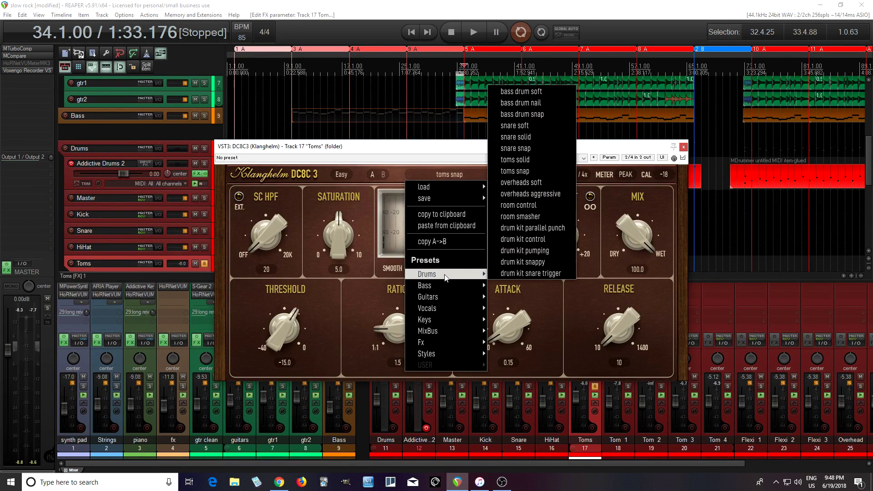
pyautogui.click(553, 160)
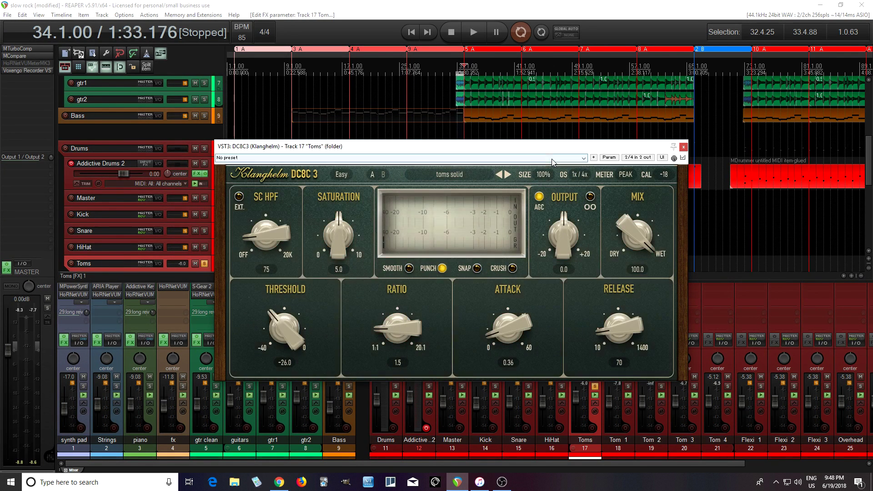
pyautogui.click(683, 147)
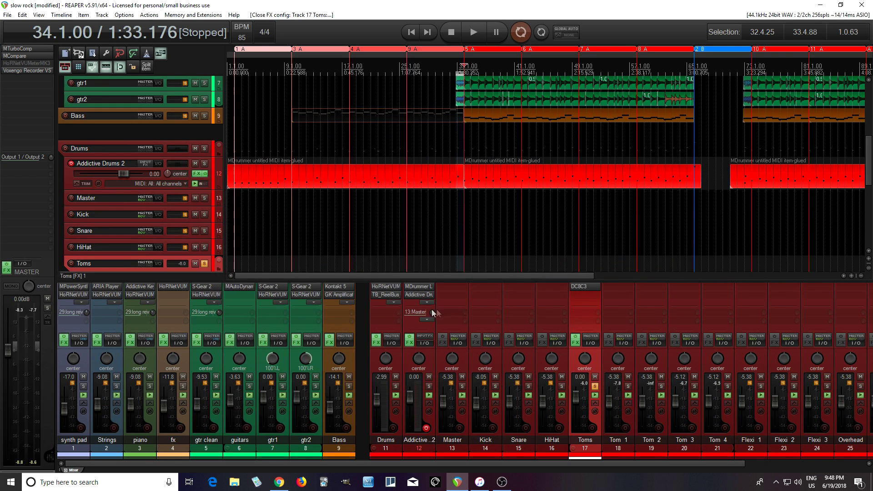
# Copy the DC8C3 compressor from the Toms track to the end of the Drums track's effect chain
pyautogui.click(394, 302)
pyautogui.moveTo(392, 294); pyautogui.dragTo(392, 294)
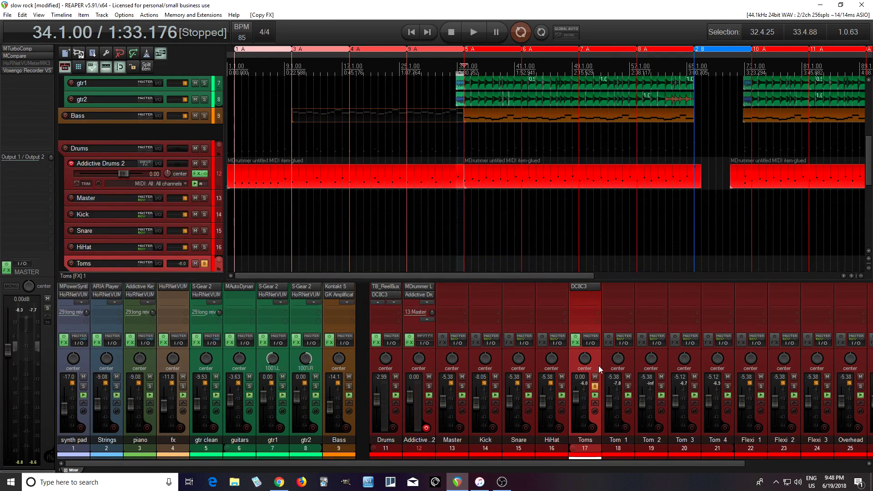
# Solo the Drums track instead of Toms and audition the drums with the Drums track's DC8C3 bypassed
pyautogui.click(595, 385)
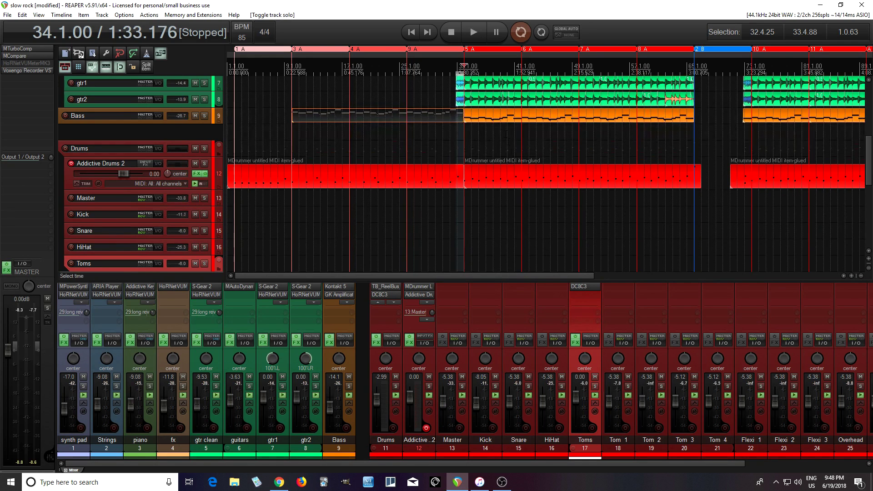
pyautogui.keyDown('shift'); pyautogui.click(389, 294); pyautogui.keyUp('shift')
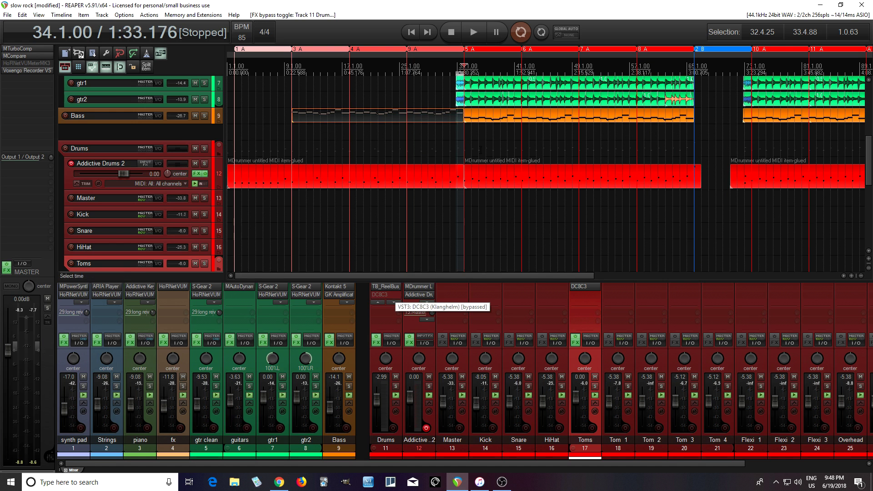
pyautogui.click(398, 386)
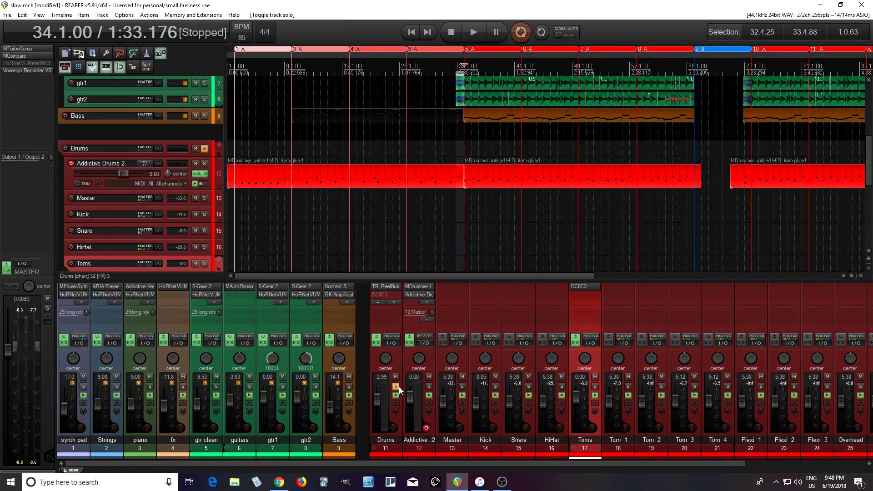
pyautogui.click(479, 34)
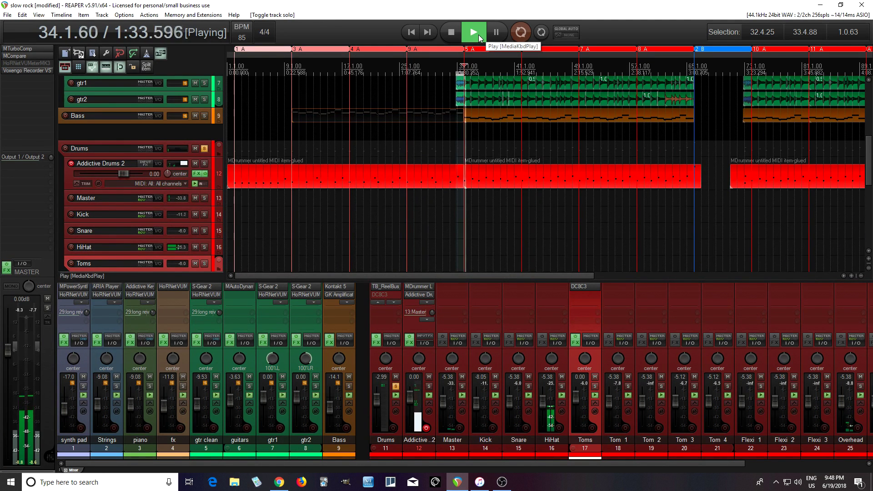
pyautogui.click(454, 34)
# Re-enable the Drums track's DC8C3 compressor and load its "drum kit control" drum preset
pyautogui.keyDown('shift'); pyautogui.click(383, 295); pyautogui.keyUp('shift')
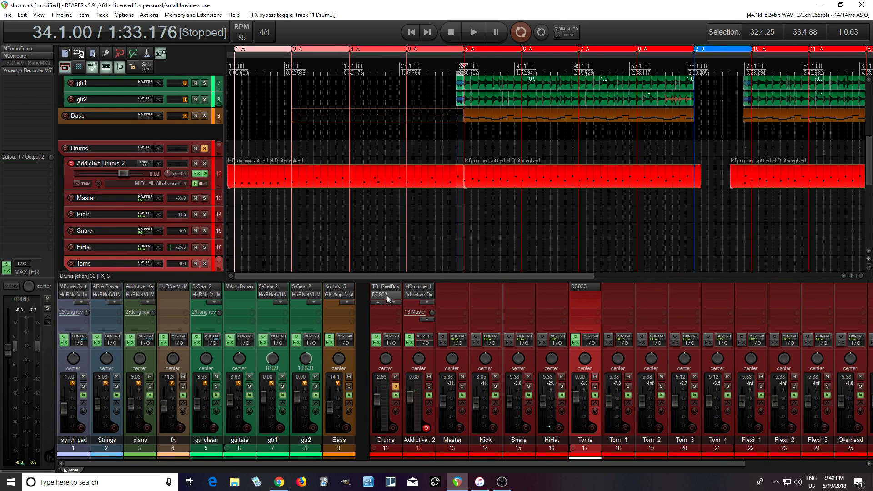
pyautogui.click(386, 294)
pyautogui.click(246, 58)
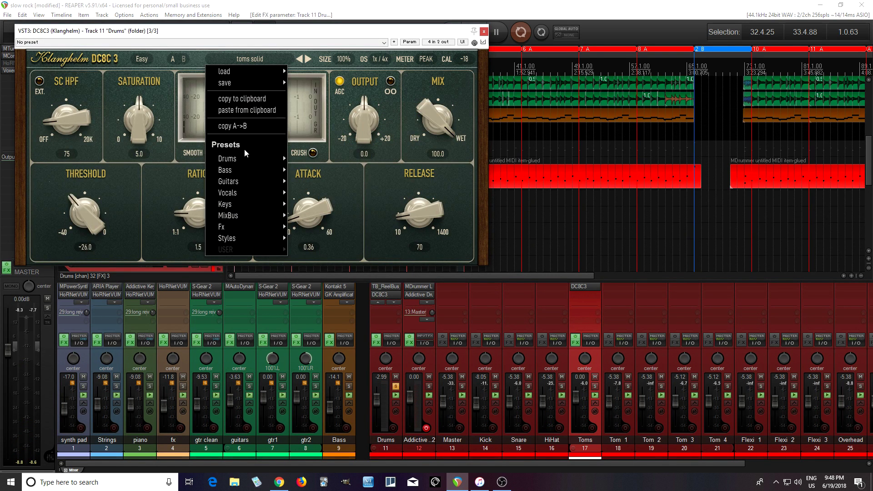
pyautogui.moveTo(246, 159)
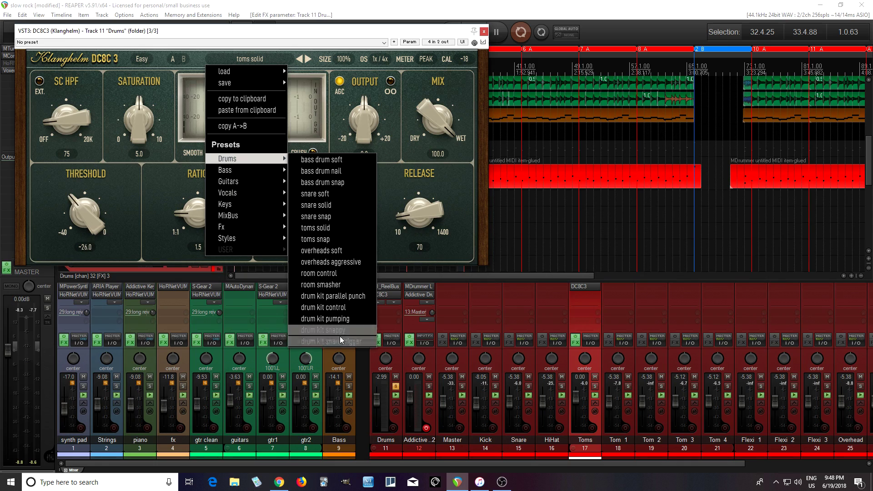
pyautogui.click(344, 307)
# Play the drums through the "drum kit control" preset while lowering the threshold to -21.8, and stop playback
pyautogui.moveTo(331, 34); pyautogui.dragTo(469, 156)
pyautogui.click(474, 33)
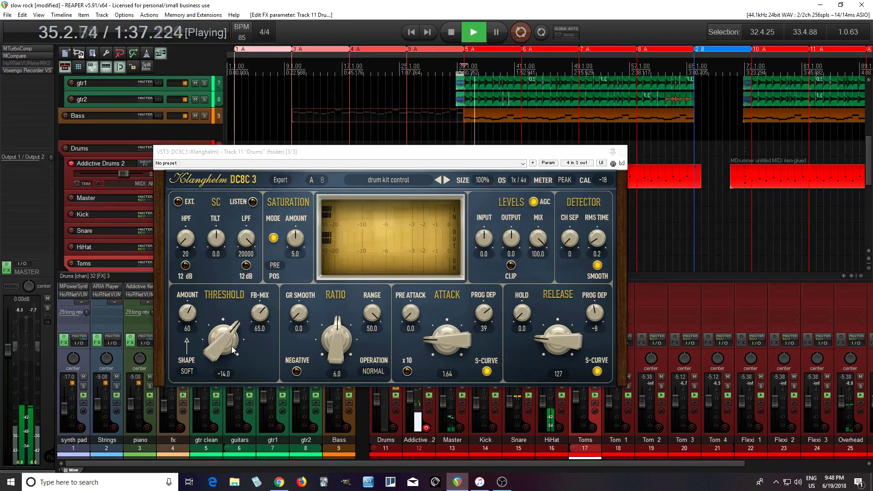
pyautogui.moveTo(228, 348); pyautogui.dragTo(247, 394)
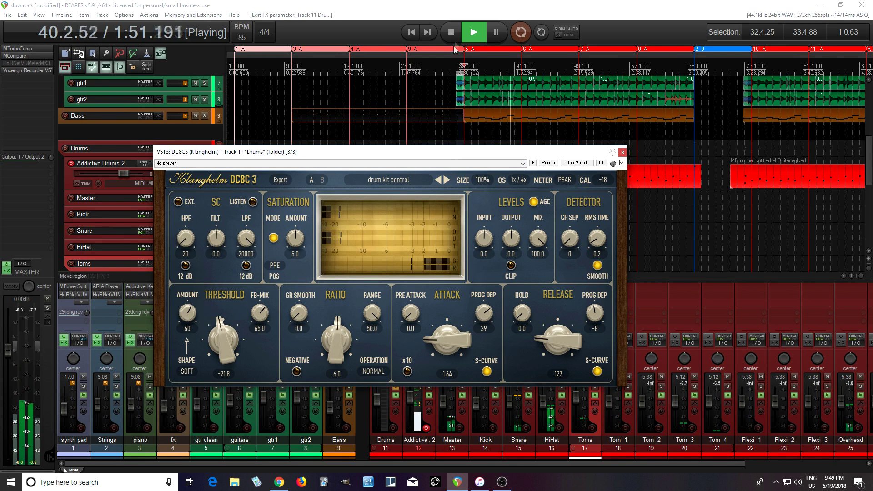
pyautogui.press('XF86AudioStop')
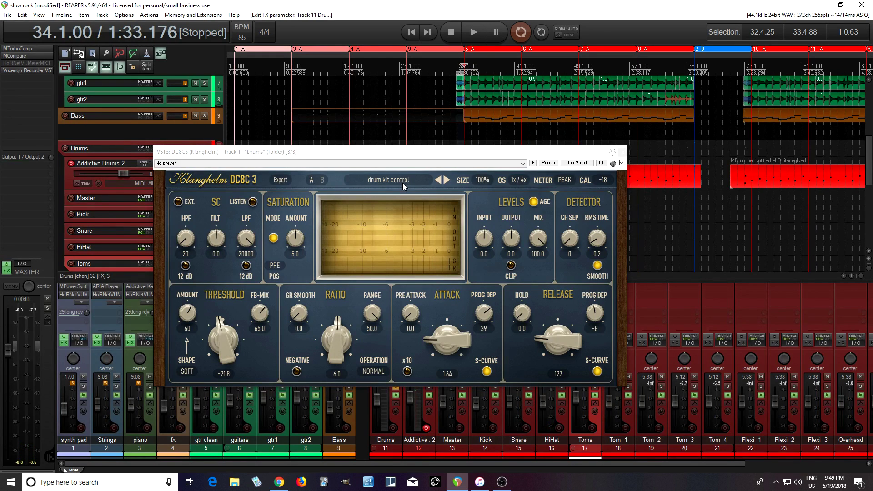
# Load the "drum kit snare trigger" drum preset in the Drums track's DC8C3 compressor
pyautogui.click(403, 183)
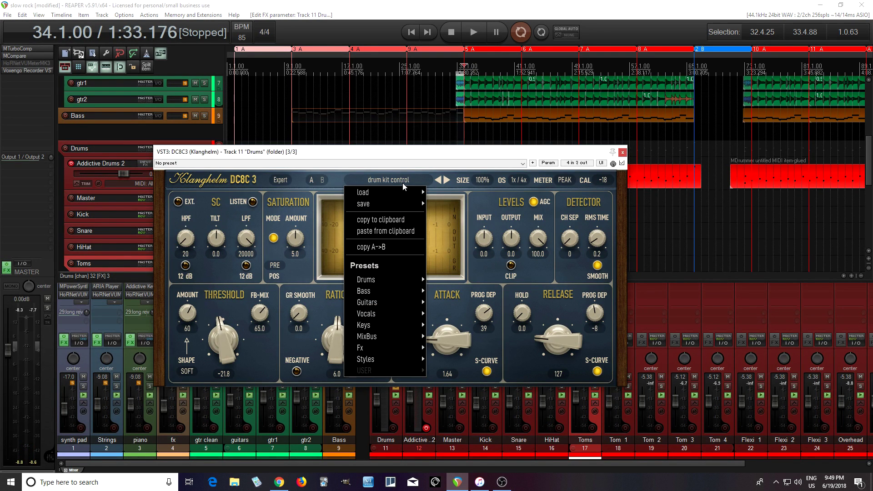
pyautogui.moveTo(385, 279)
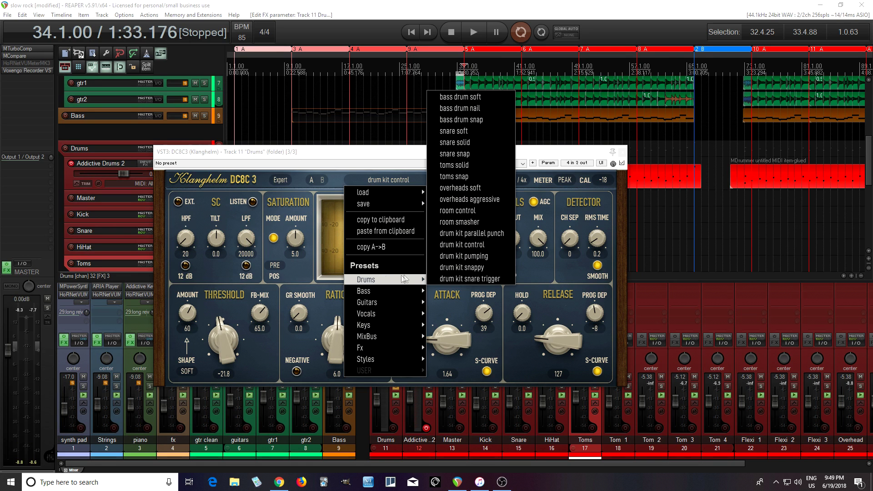
pyautogui.click(476, 279)
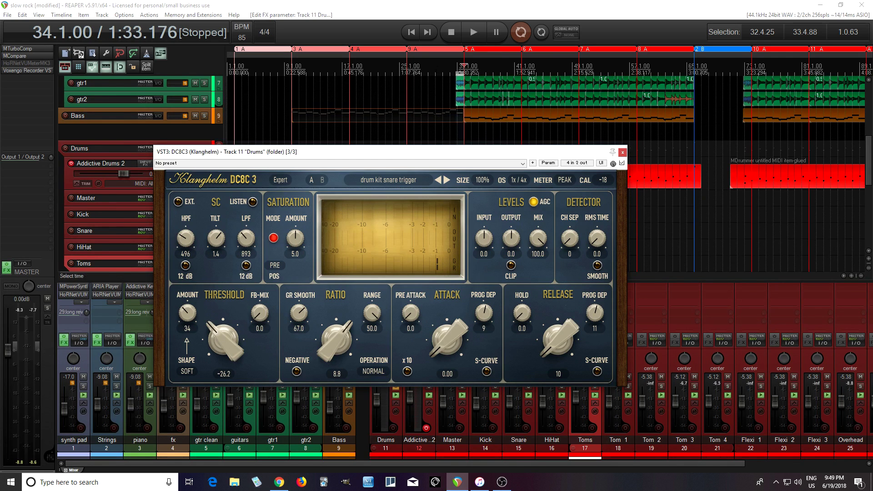
# Audition the drums through the "drum kit snare trigger" preset while adjusting the threshold to -34.6
pyautogui.click(474, 32)
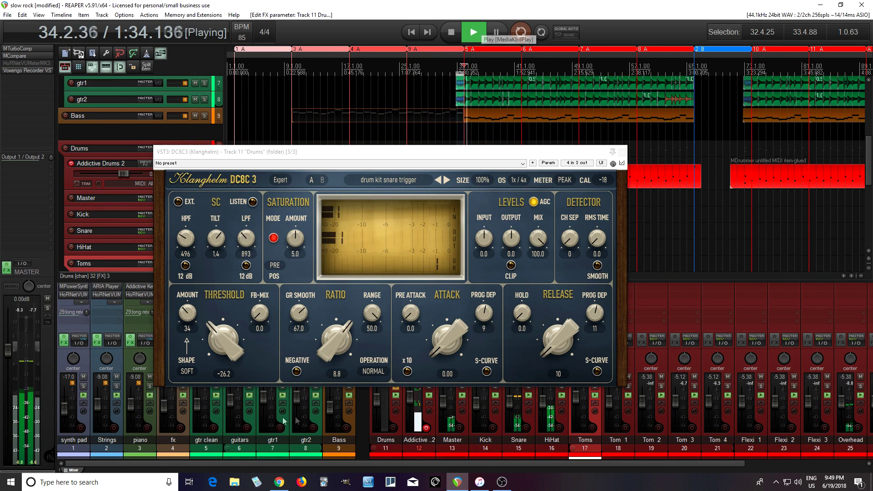
pyautogui.moveTo(222, 342); pyautogui.dragTo(233, 373)
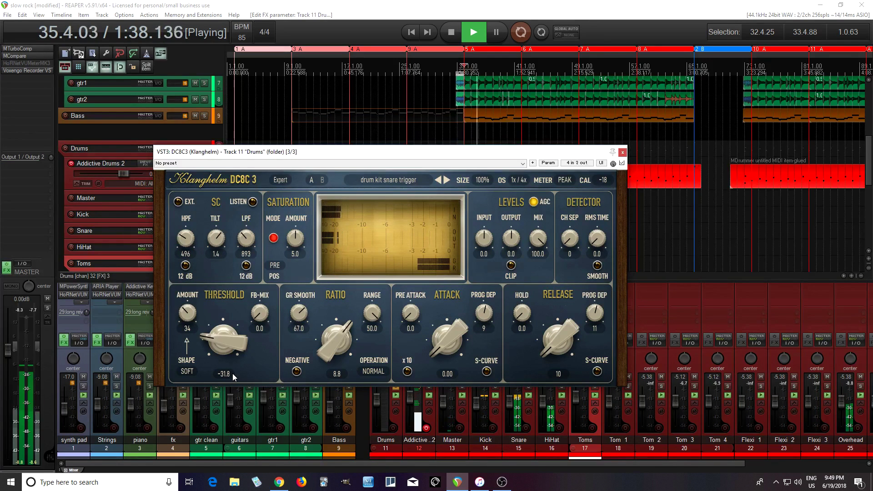
pyautogui.moveTo(233, 373); pyautogui.dragTo(206, 355)
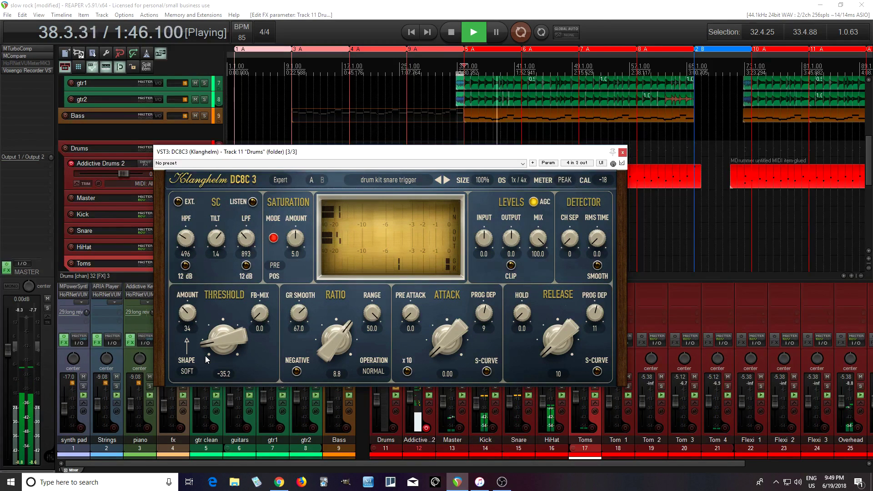
pyautogui.moveTo(206, 356); pyautogui.dragTo(203, 352)
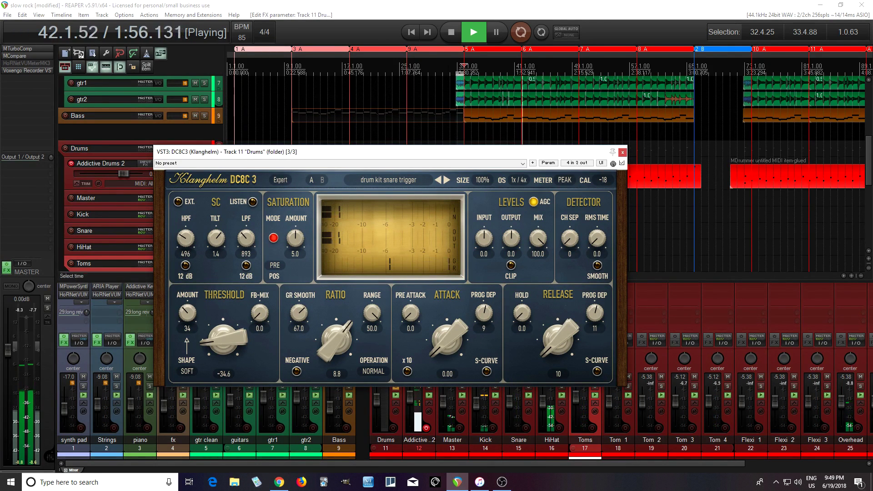
pyautogui.click(452, 42)
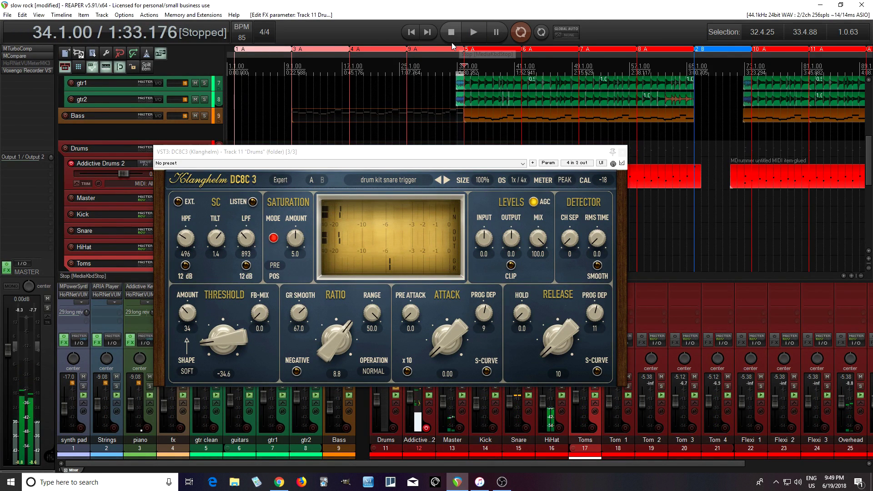
# Load the "drum kit snappy" drum preset and audition the drums with its threshold lowered to -23.9
pyautogui.click(394, 181)
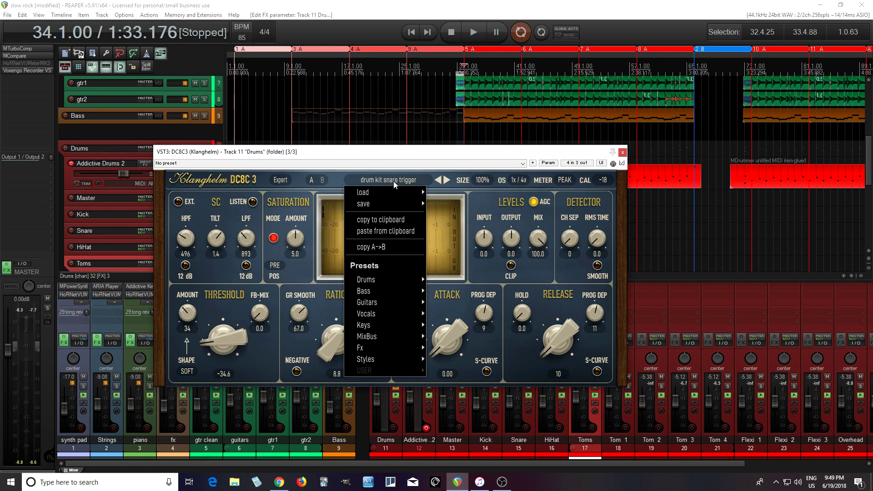
pyautogui.moveTo(374, 279)
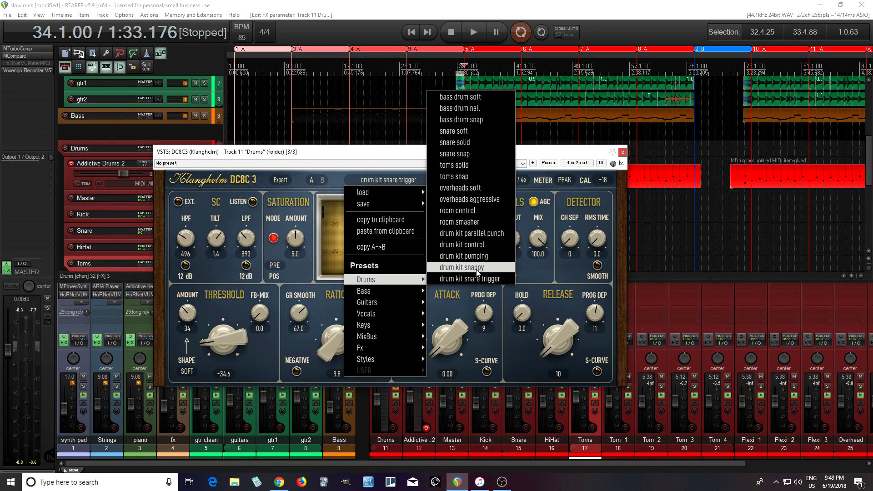
pyautogui.click(477, 272)
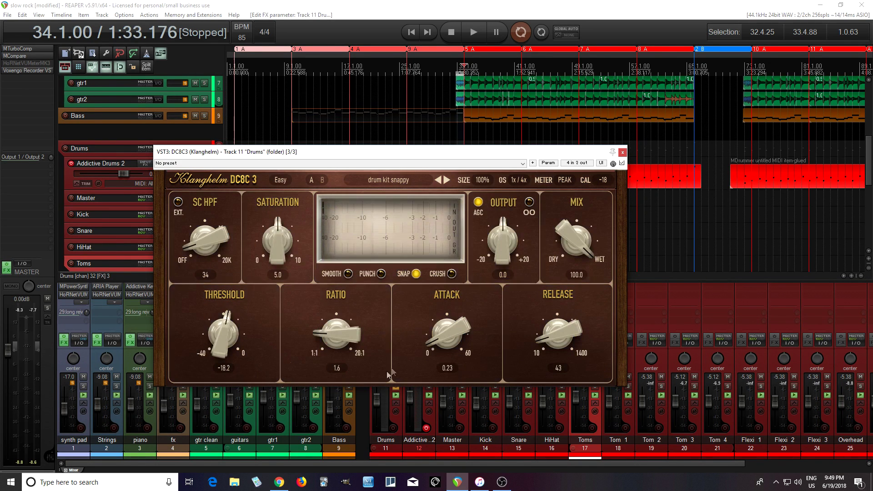
pyautogui.click(474, 32)
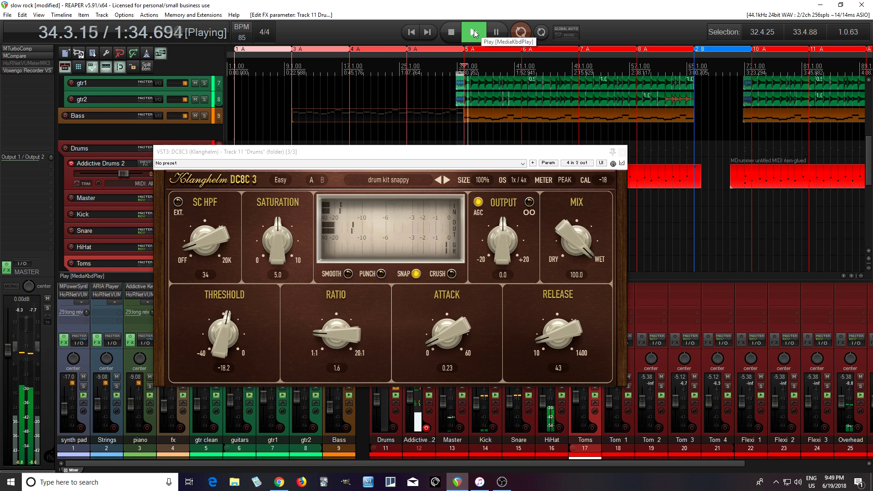
pyautogui.moveTo(222, 347); pyautogui.dragTo(223, 380)
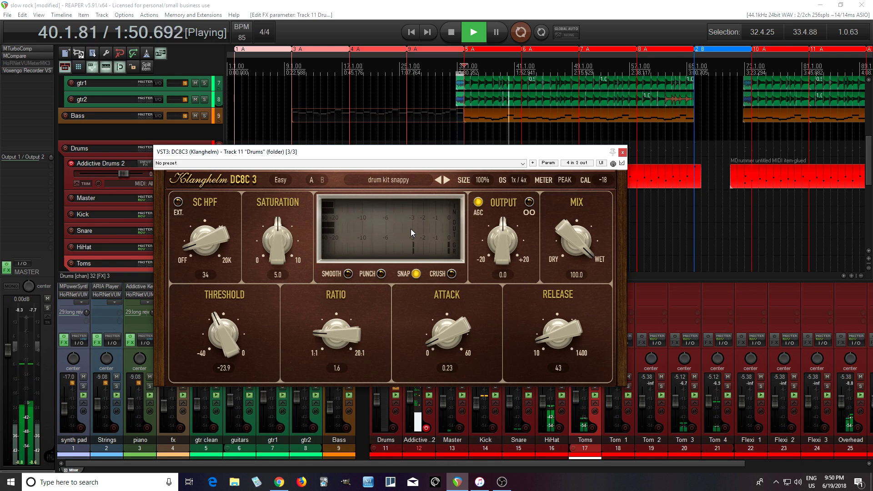
pyautogui.click(449, 33)
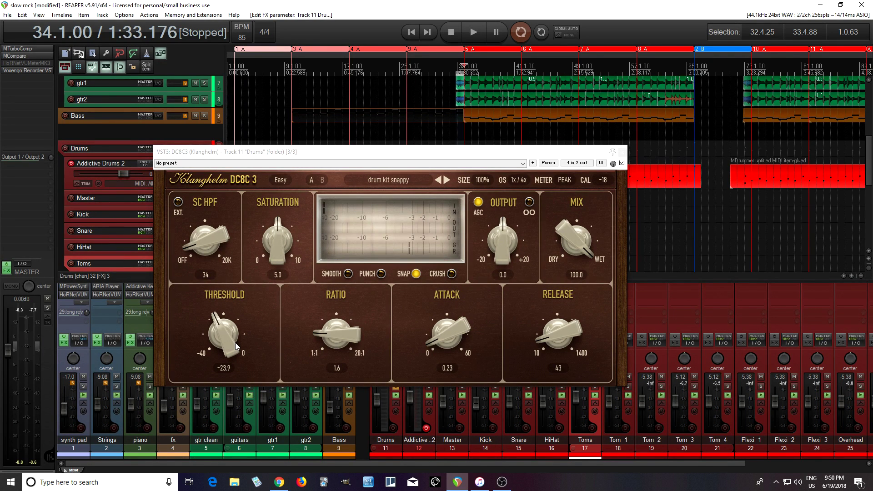
# Load the "drum kit parallel punch" drum preset in the Drums track's DC8C3 compressor
pyautogui.click(388, 183)
pyautogui.moveTo(400, 279)
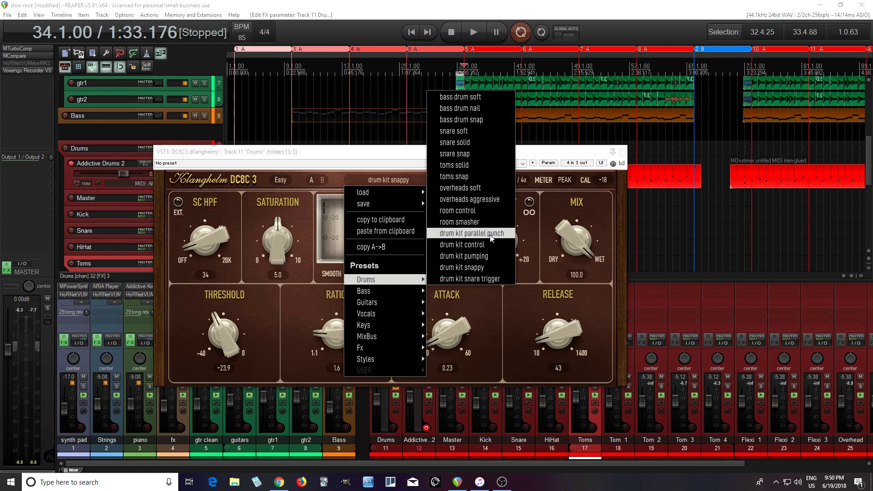
pyautogui.click(472, 234)
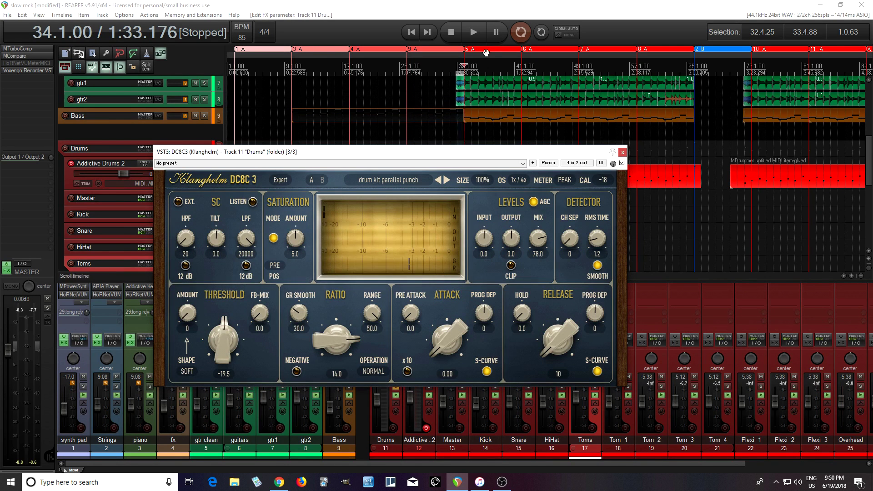
# Set the "drum kit parallel punch" threshold to -26.3 during playback and compare the drums with the compressor switched off and on
pyautogui.click(477, 37)
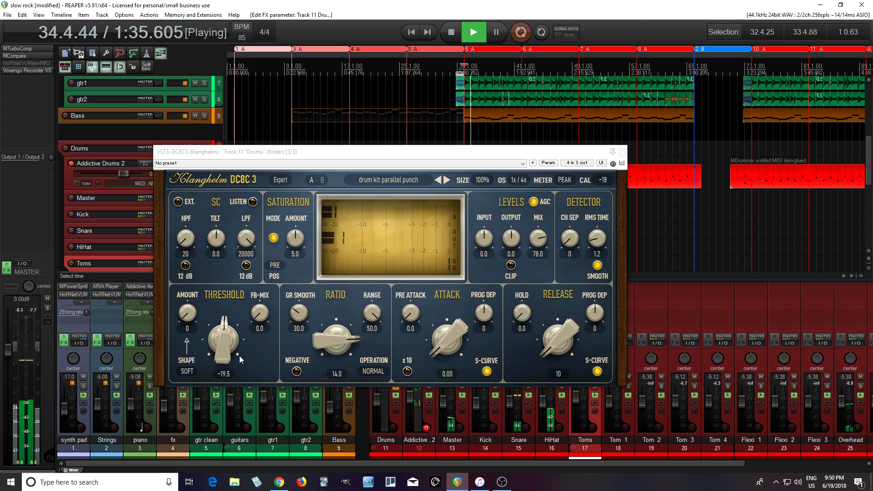
pyautogui.moveTo(227, 343); pyautogui.dragTo(241, 389)
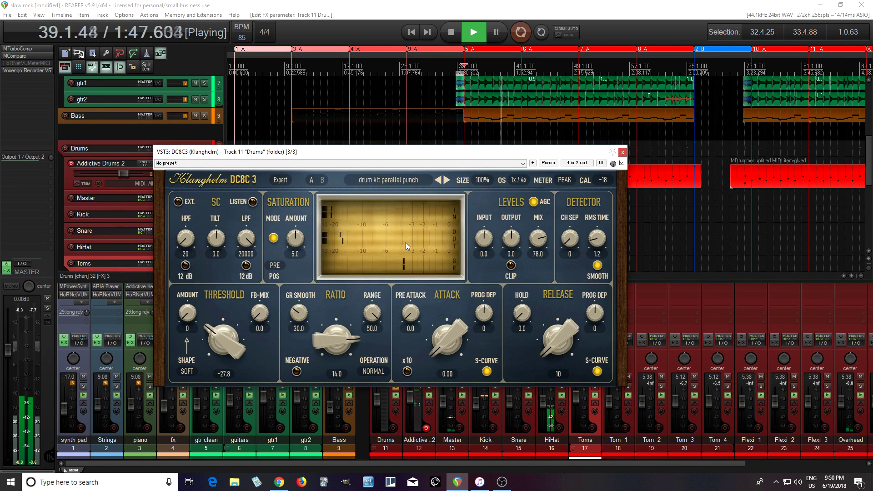
pyautogui.moveTo(230, 339); pyautogui.dragTo(230, 335)
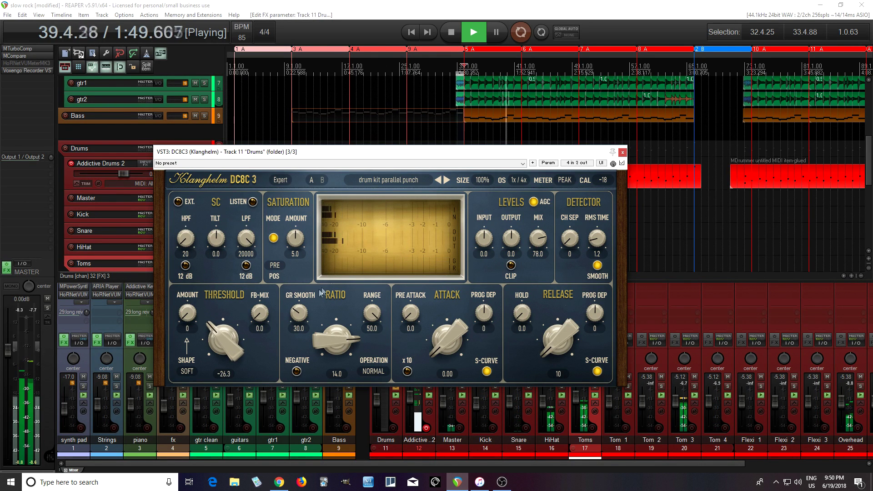
pyautogui.click(404, 226)
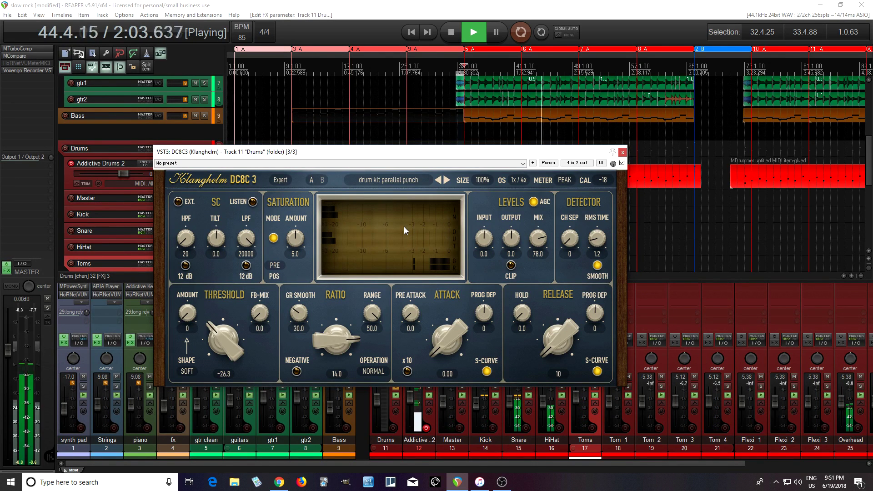
pyautogui.click(404, 226)
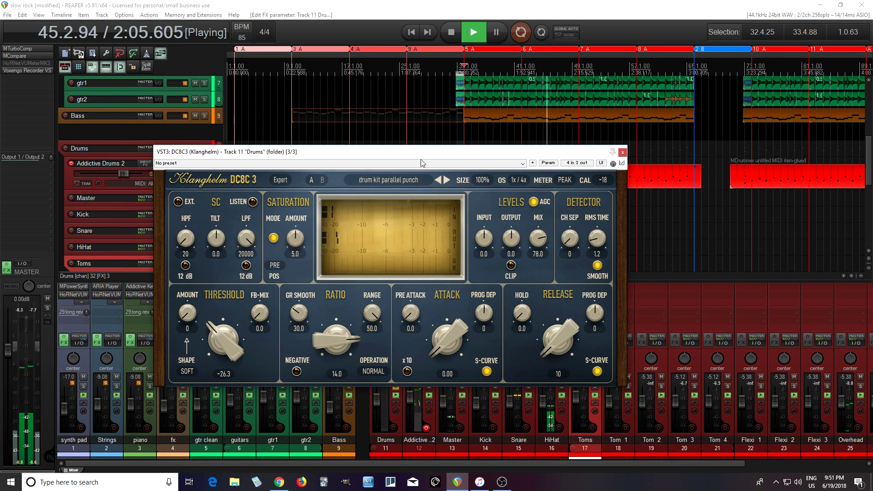
pyautogui.click(451, 40)
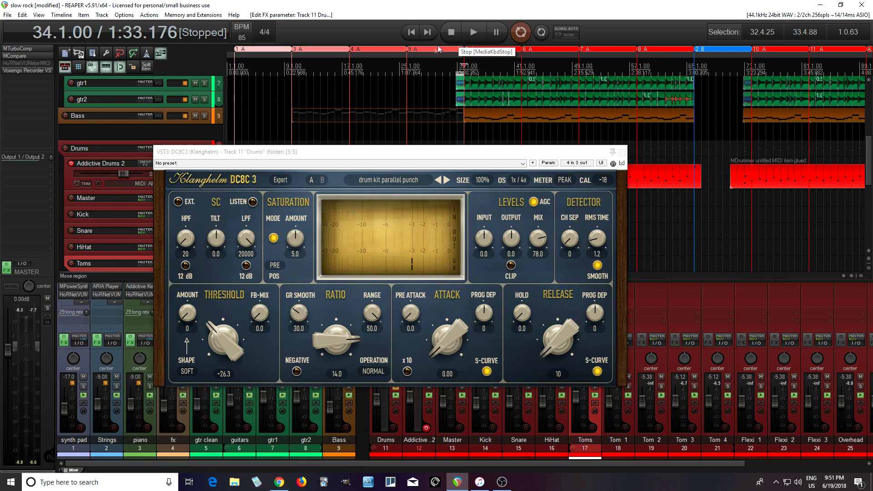
# Bypass MTurboComp on the master track and copy the Drums track's DC8C3 into the master chain directly after MCompare
pyautogui.moveTo(420, 153); pyautogui.dragTo(674, 152)
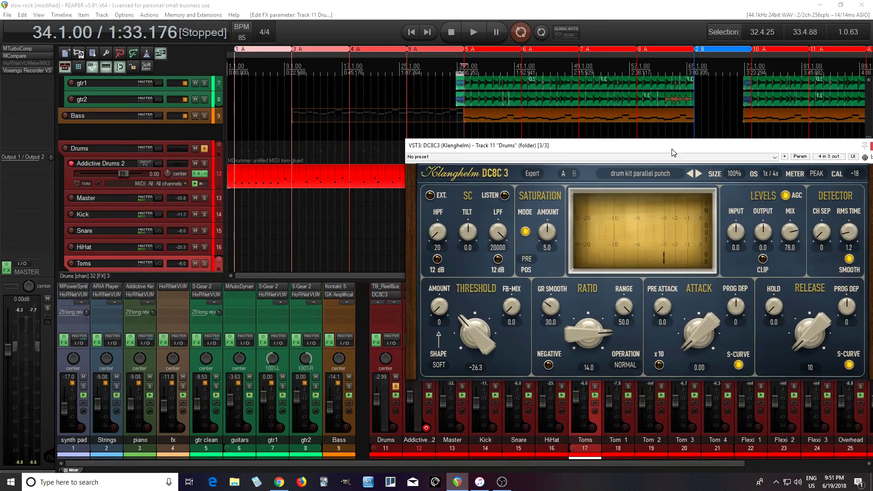
pyautogui.keyDown('shift'); pyautogui.click(40, 50); pyautogui.keyUp('shift')
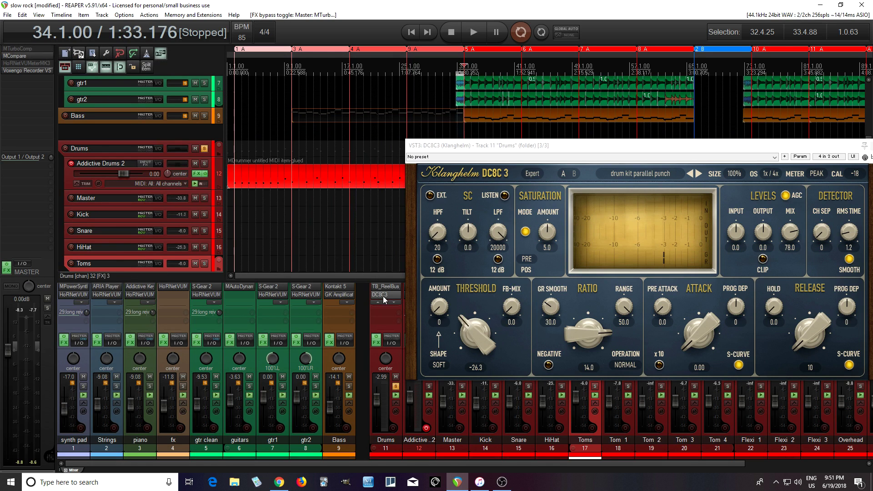
pyautogui.moveTo(382, 295); pyautogui.dragTo(21, 64)
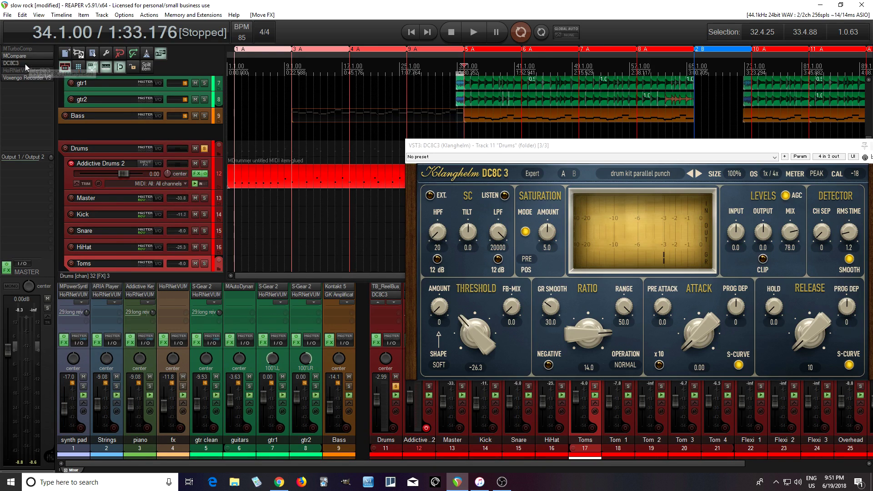
# Open the master track's DC8C3 compressor and close the Drums track's DC8C3 window
pyautogui.doubleClick(20, 63)
pyautogui.moveTo(686, 155); pyautogui.dragTo(492, 120)
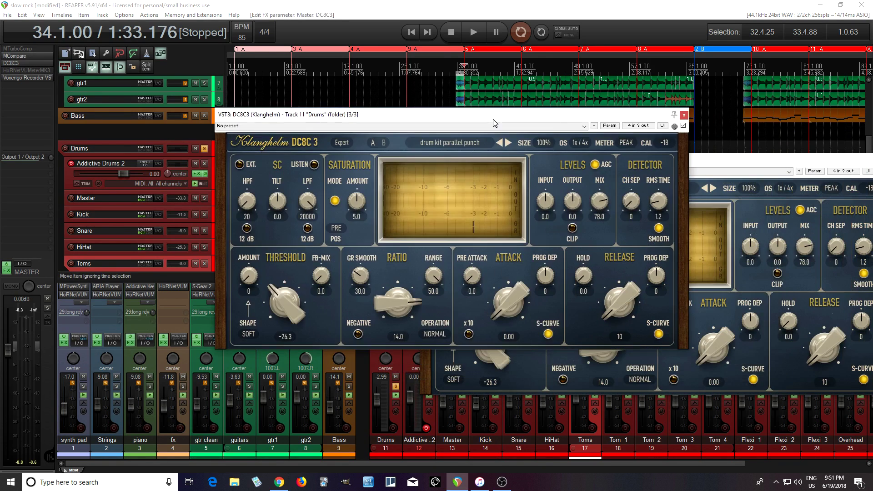
pyautogui.click(677, 109)
pyautogui.moveTo(764, 164); pyautogui.dragTo(585, 157)
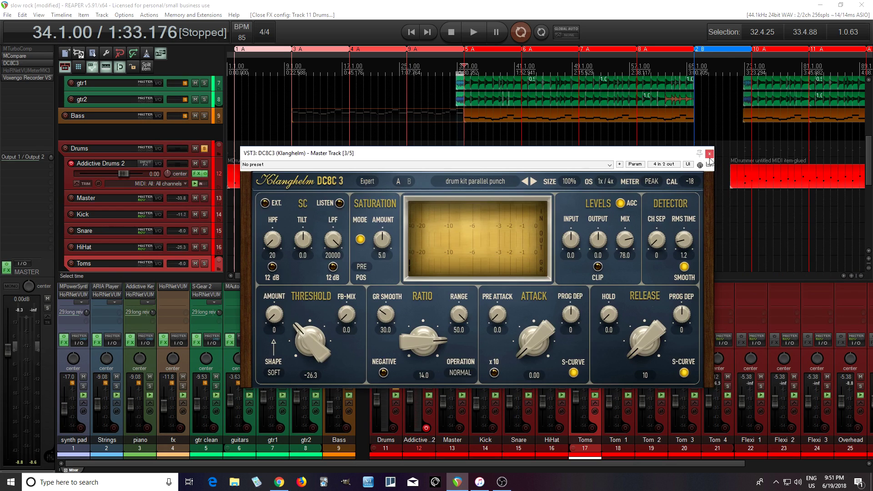
pyautogui.click(709, 153)
pyautogui.click(29, 63)
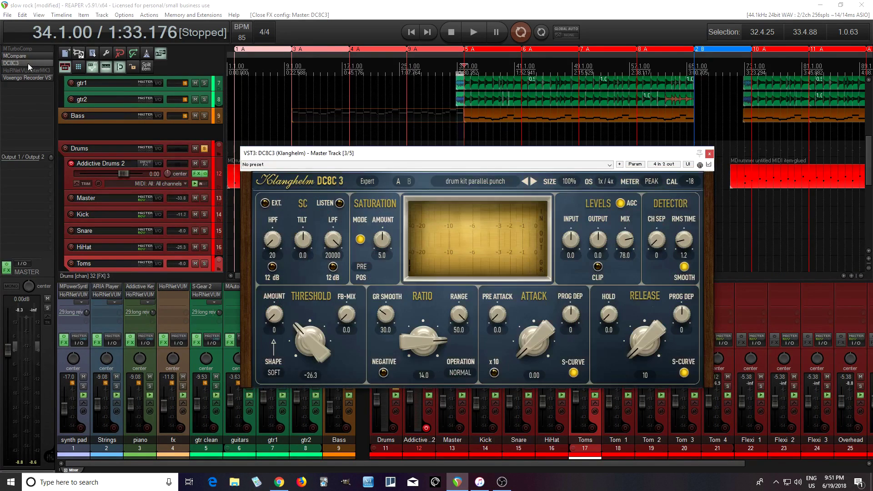
# Load the "just a little" MixBus preset in the master track's DC8C3
pyautogui.click(469, 181)
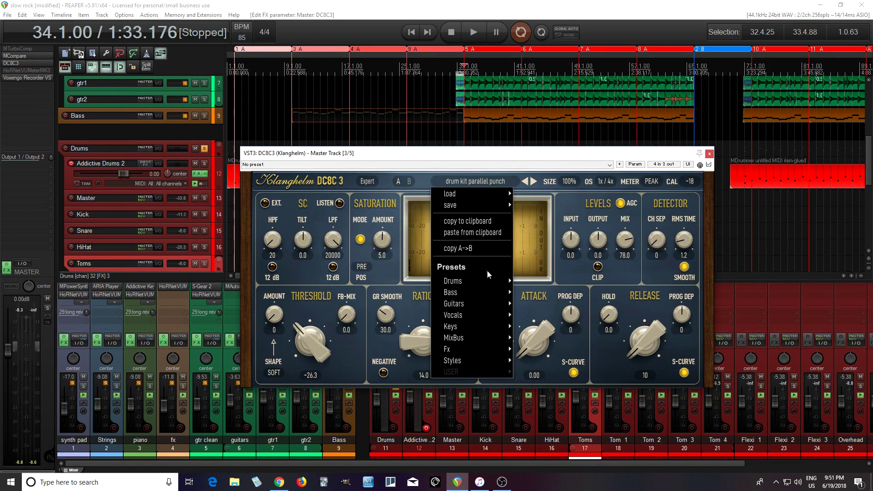
pyautogui.moveTo(482, 362)
pyautogui.moveTo(481, 342)
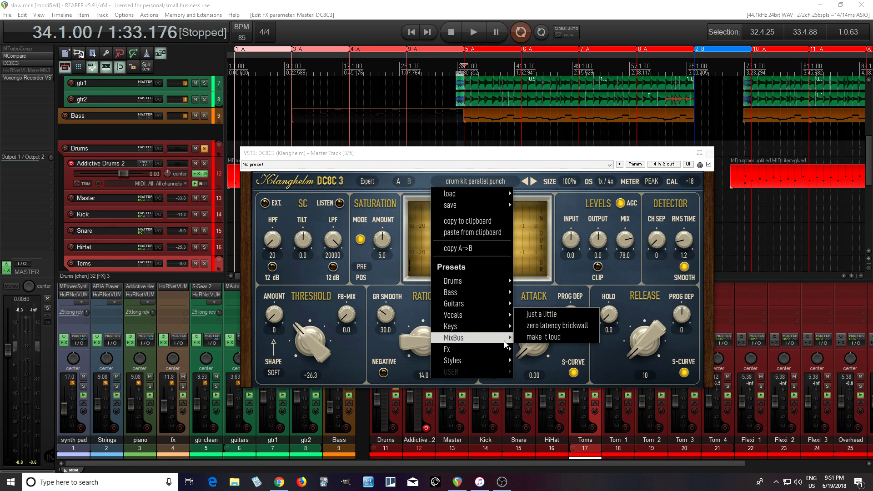
pyautogui.click(548, 315)
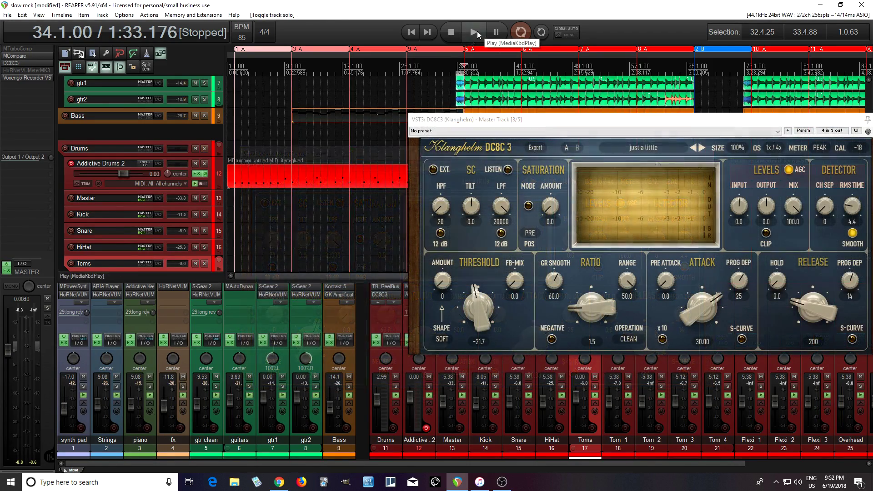
# Play the mix, set the "just a little" threshold to -30.8, and compare the sound with the compressor switched off and on
pyautogui.click(473, 32)
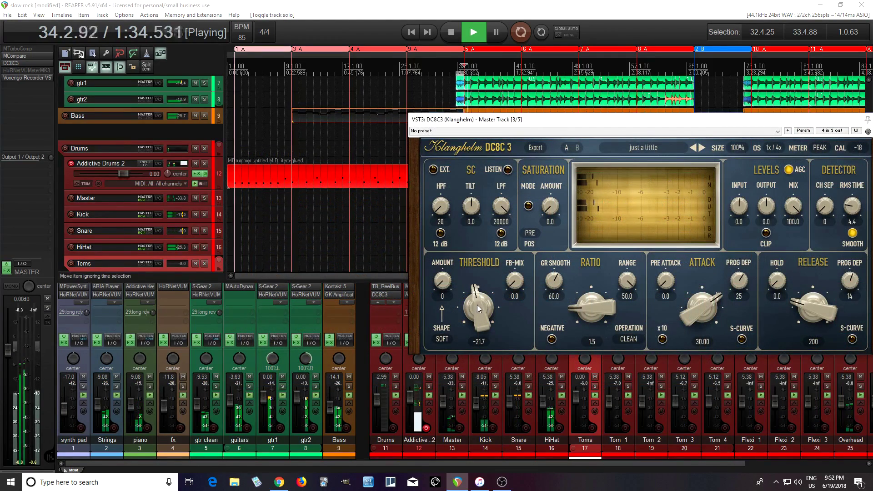
pyautogui.moveTo(477, 305); pyautogui.dragTo(471, 356)
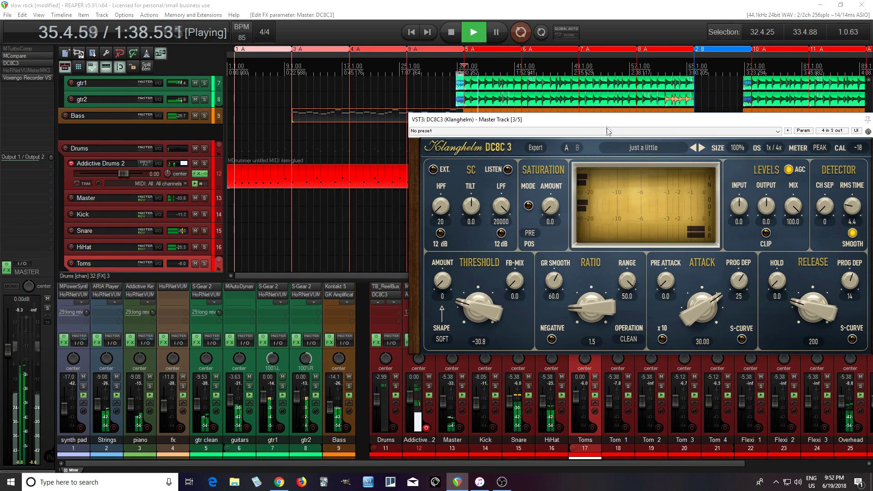
pyautogui.moveTo(606, 124); pyautogui.dragTo(449, 128)
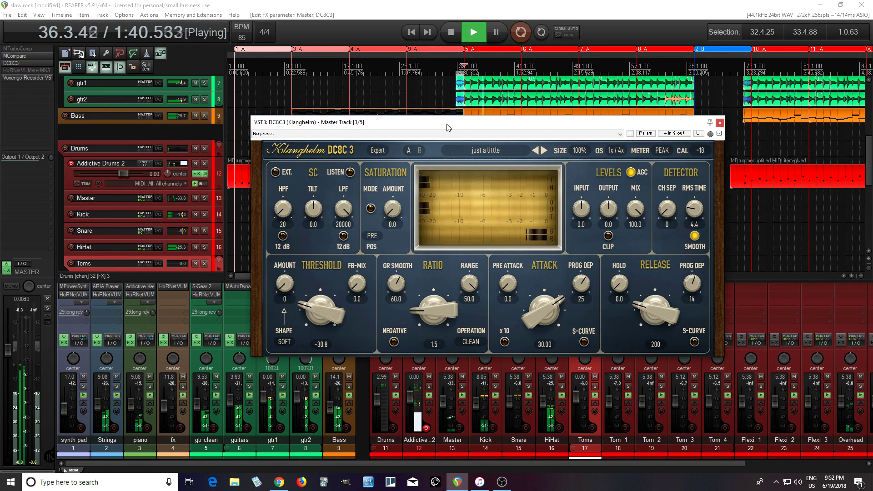
pyautogui.click(506, 212)
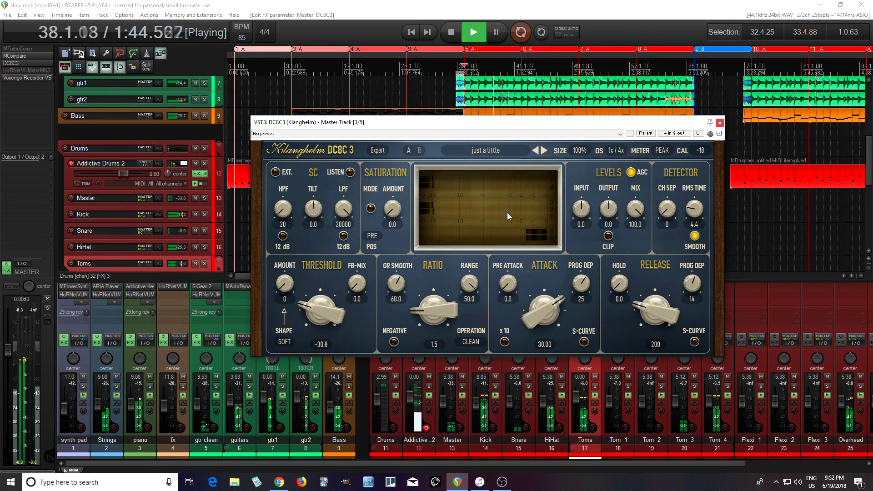
pyautogui.click(507, 212)
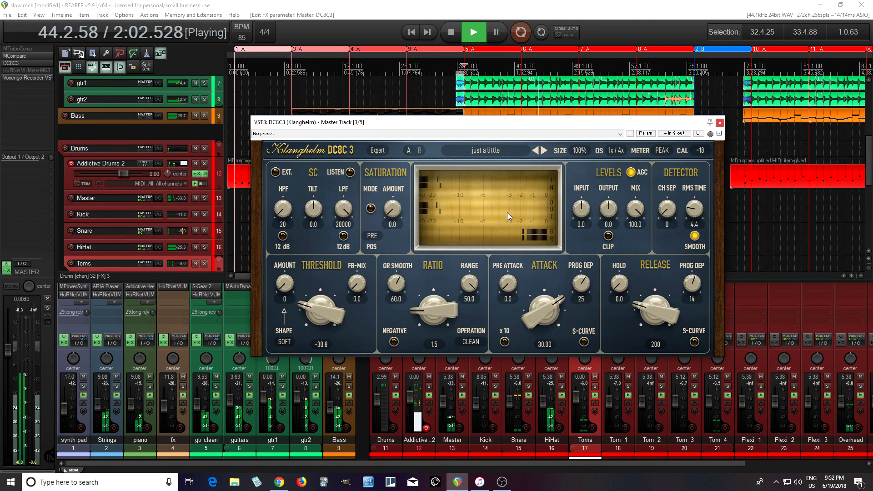
pyautogui.click(452, 32)
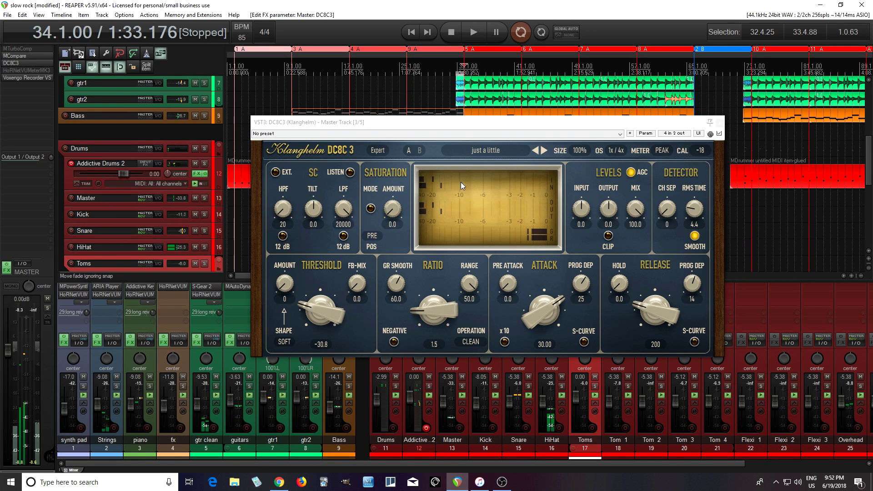
# Load the "zero latency brickwall" MixBus preset and audition the mix with its threshold lowered to -26.2
pyautogui.click(493, 152)
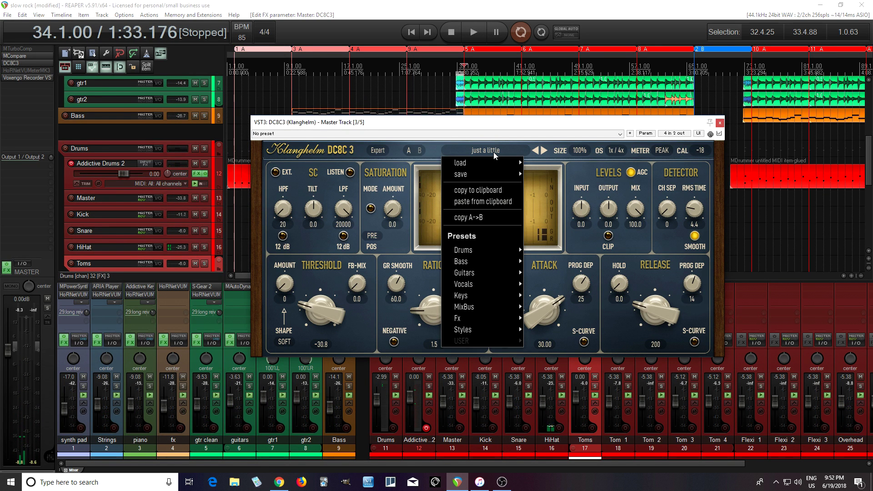
pyautogui.moveTo(478, 309)
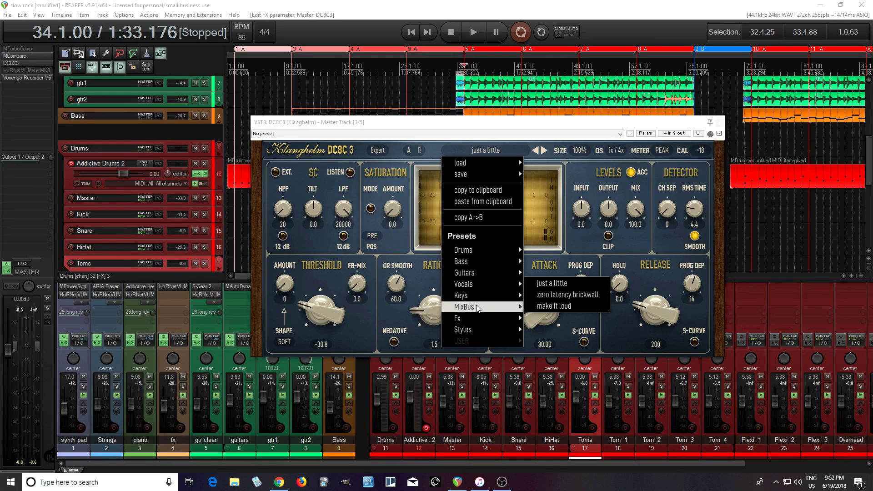
pyautogui.click(554, 298)
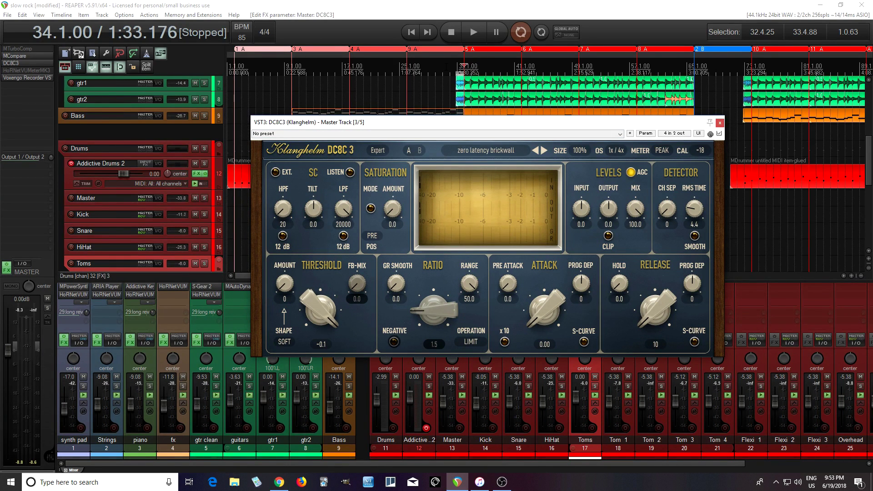
pyautogui.click(474, 37)
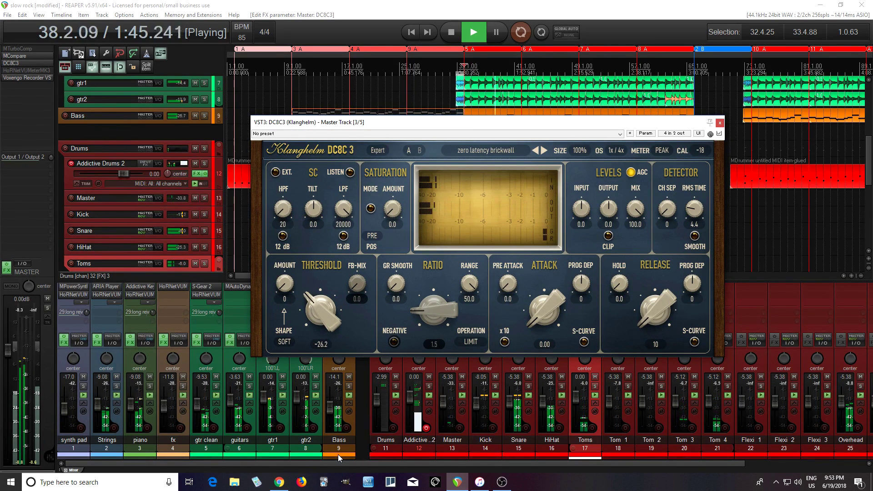
pyautogui.click(453, 36)
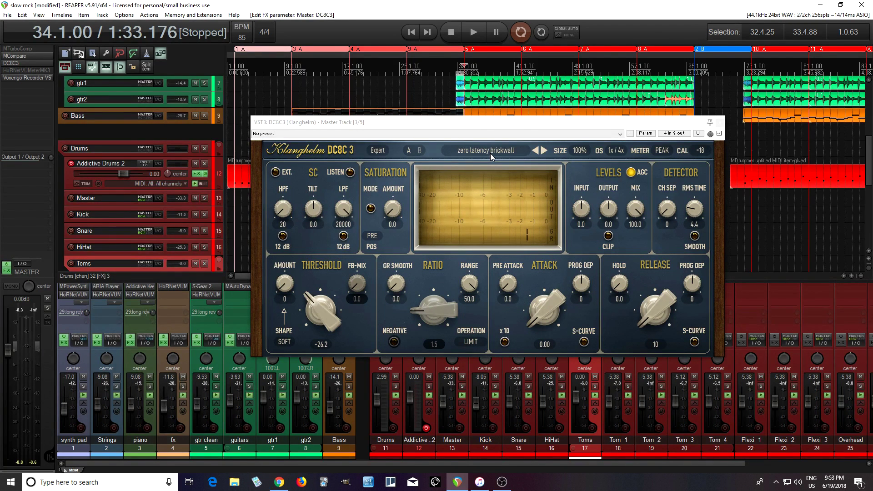
# Load the "make it loud" MixBus preset in the master track's DC8C3
pyautogui.click(499, 149)
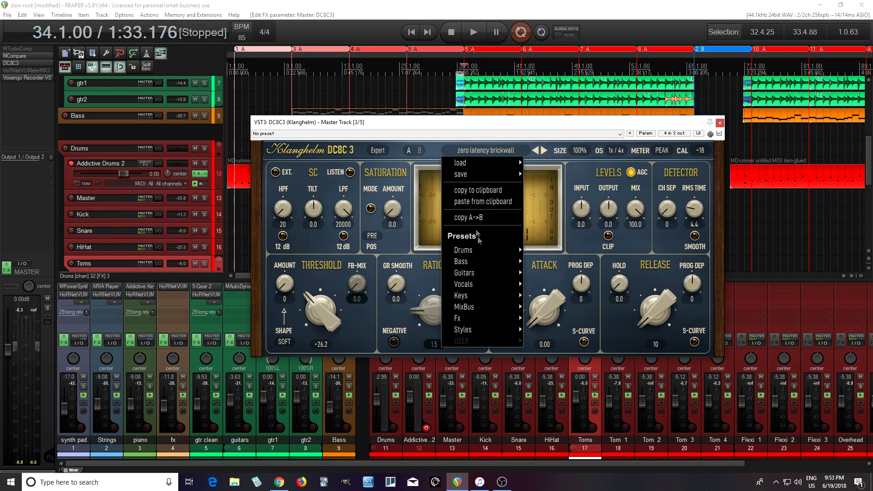
pyautogui.moveTo(484, 304)
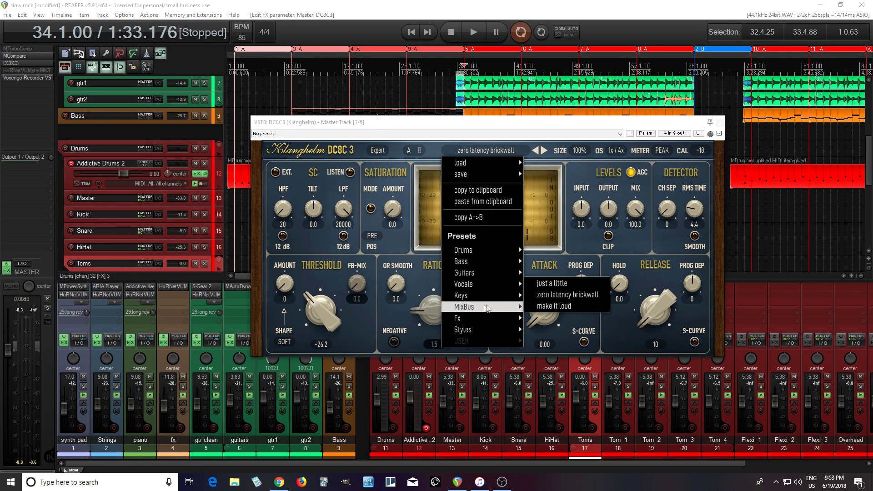
pyautogui.click(542, 307)
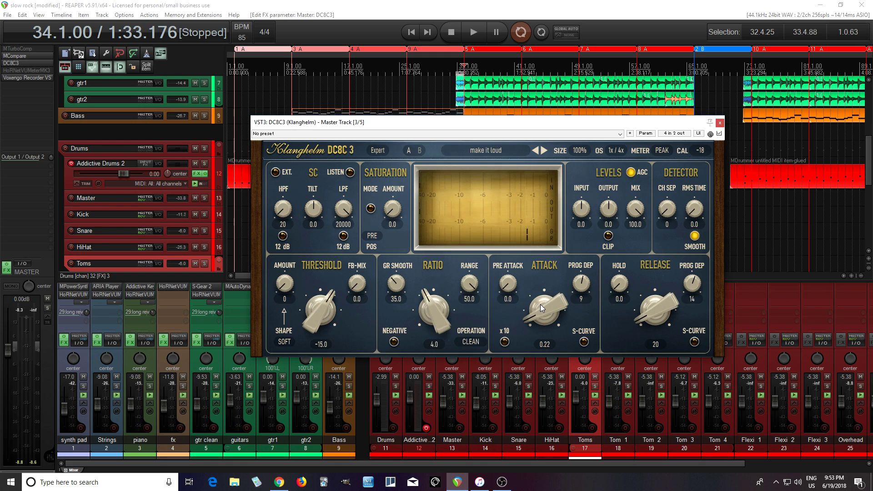
# Set the "make it loud" threshold to -20.2 during playback and compare the mix with the compressor switched off and on
pyautogui.click(476, 36)
pyautogui.moveTo(323, 313); pyautogui.dragTo(328, 346)
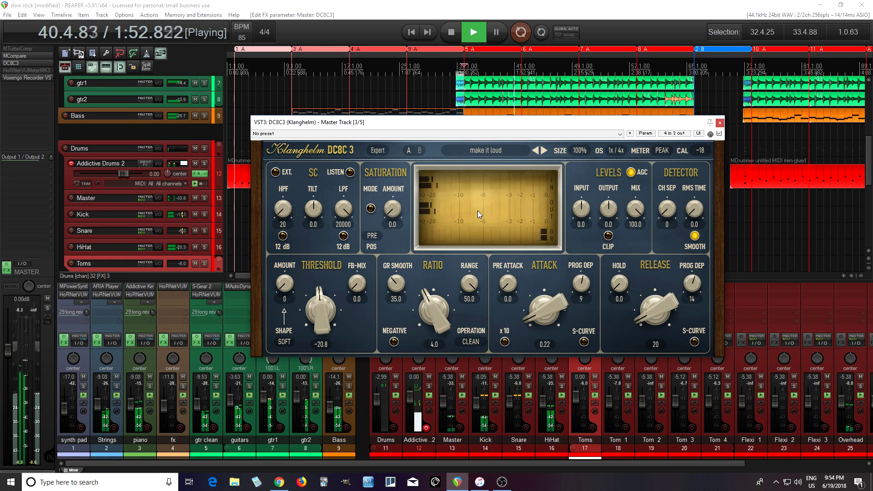
pyautogui.moveTo(336, 313); pyautogui.dragTo(323, 311)
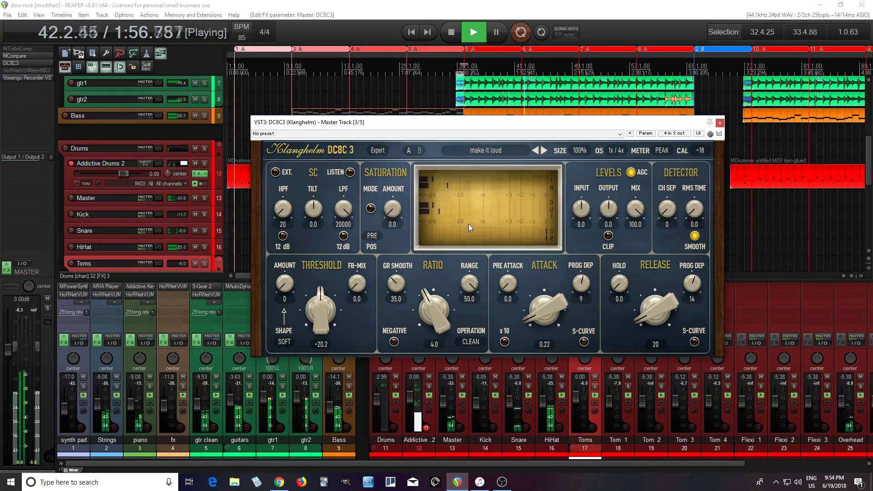
pyautogui.click(493, 208)
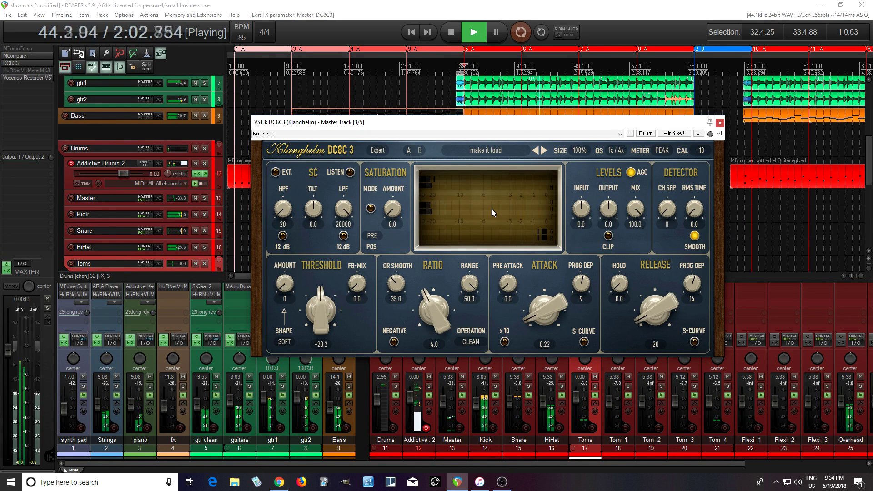
pyautogui.click(492, 209)
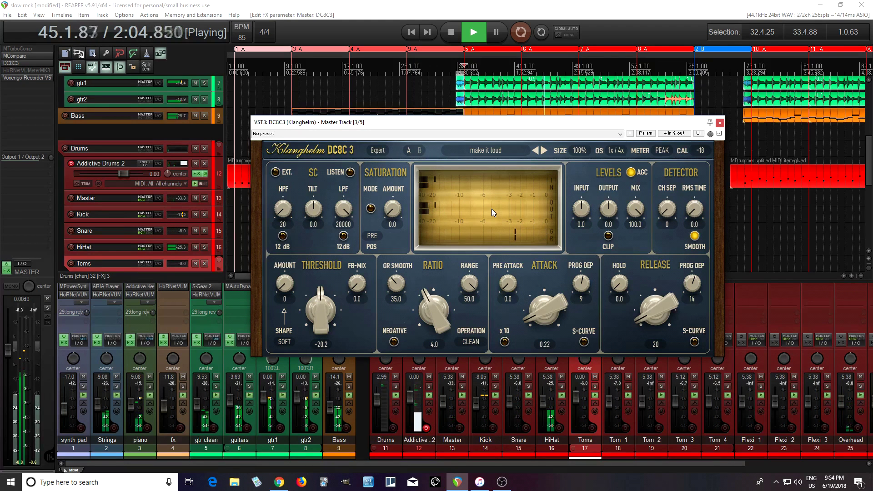
pyautogui.click(451, 33)
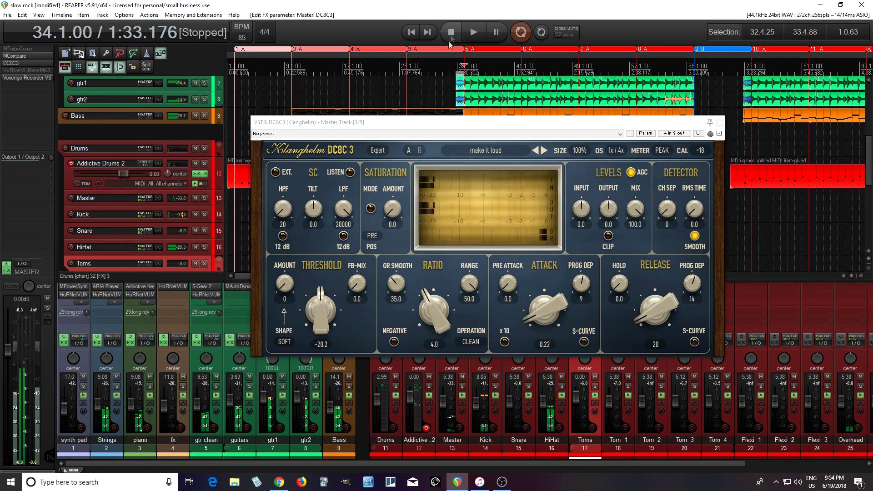
pyautogui.click(500, 150)
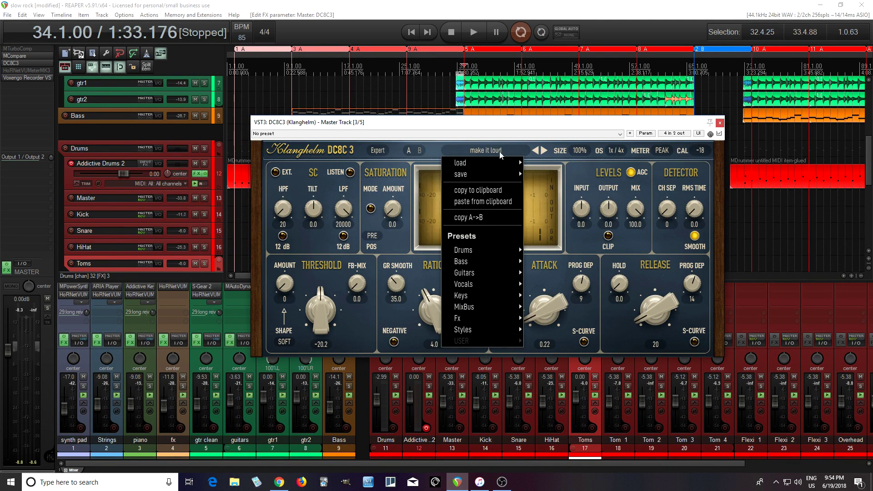
pyautogui.moveTo(473, 331)
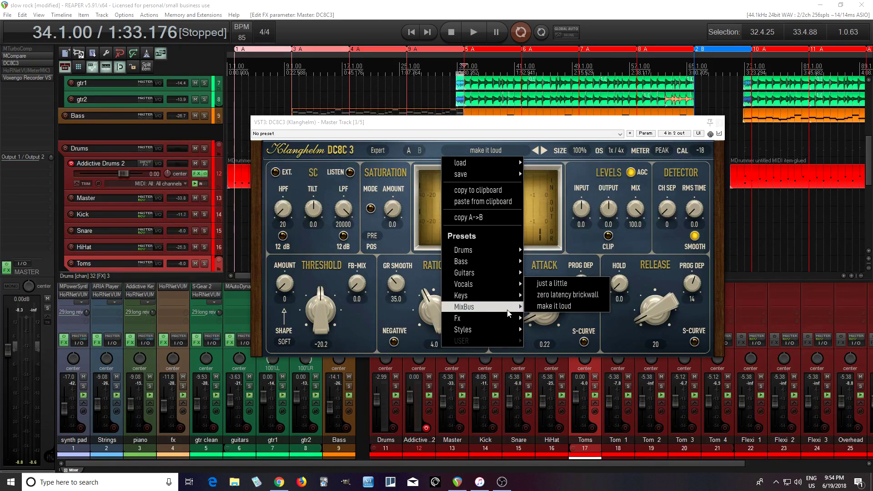
pyautogui.moveTo(509, 319)
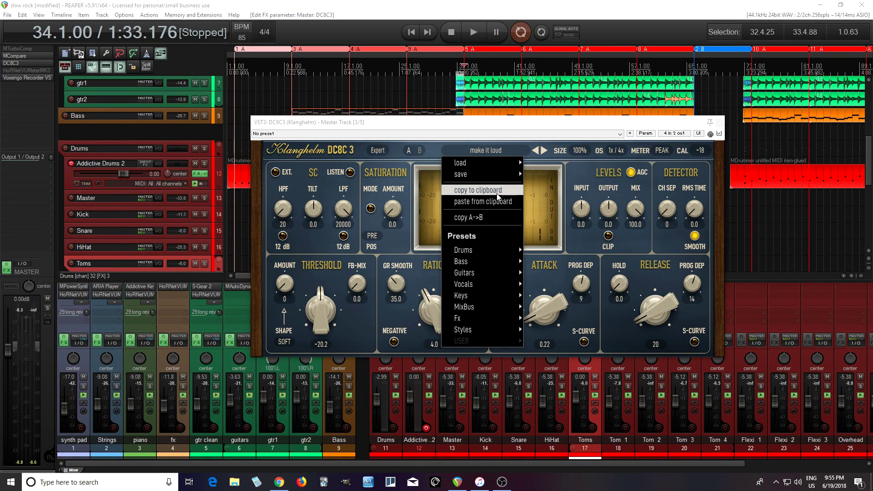
pyautogui.click(429, 130)
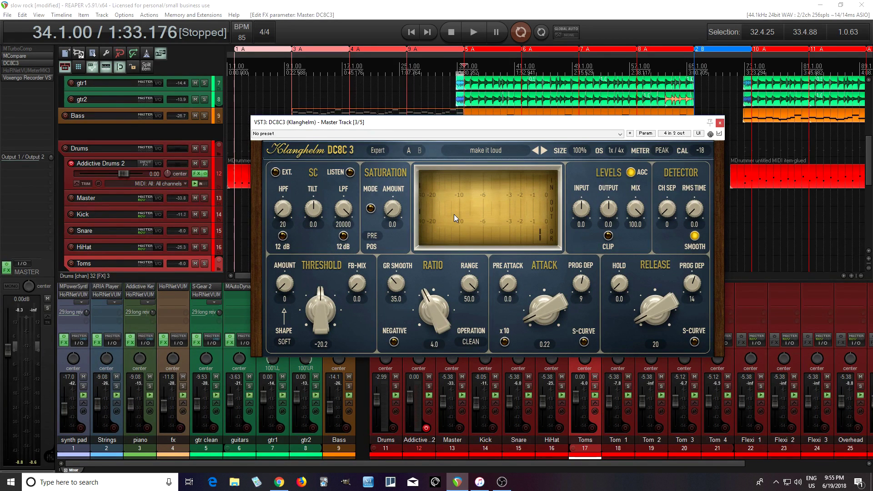
pyautogui.click(483, 153)
pyautogui.click(432, 134)
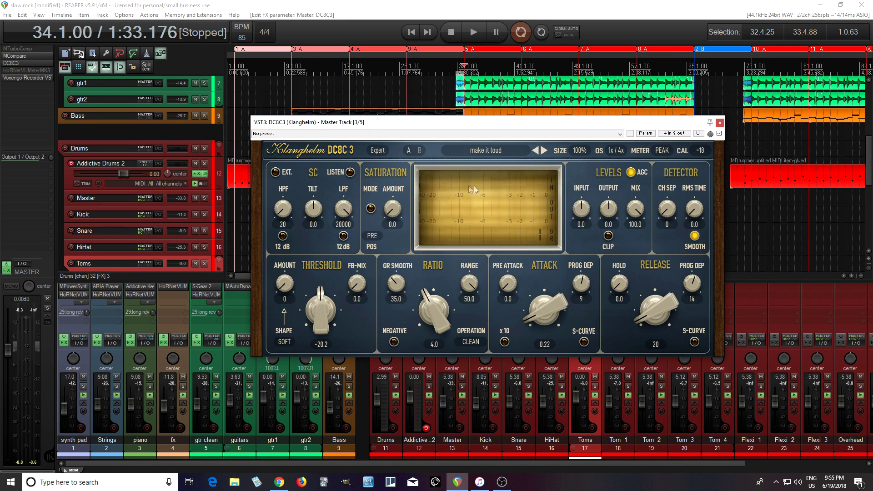